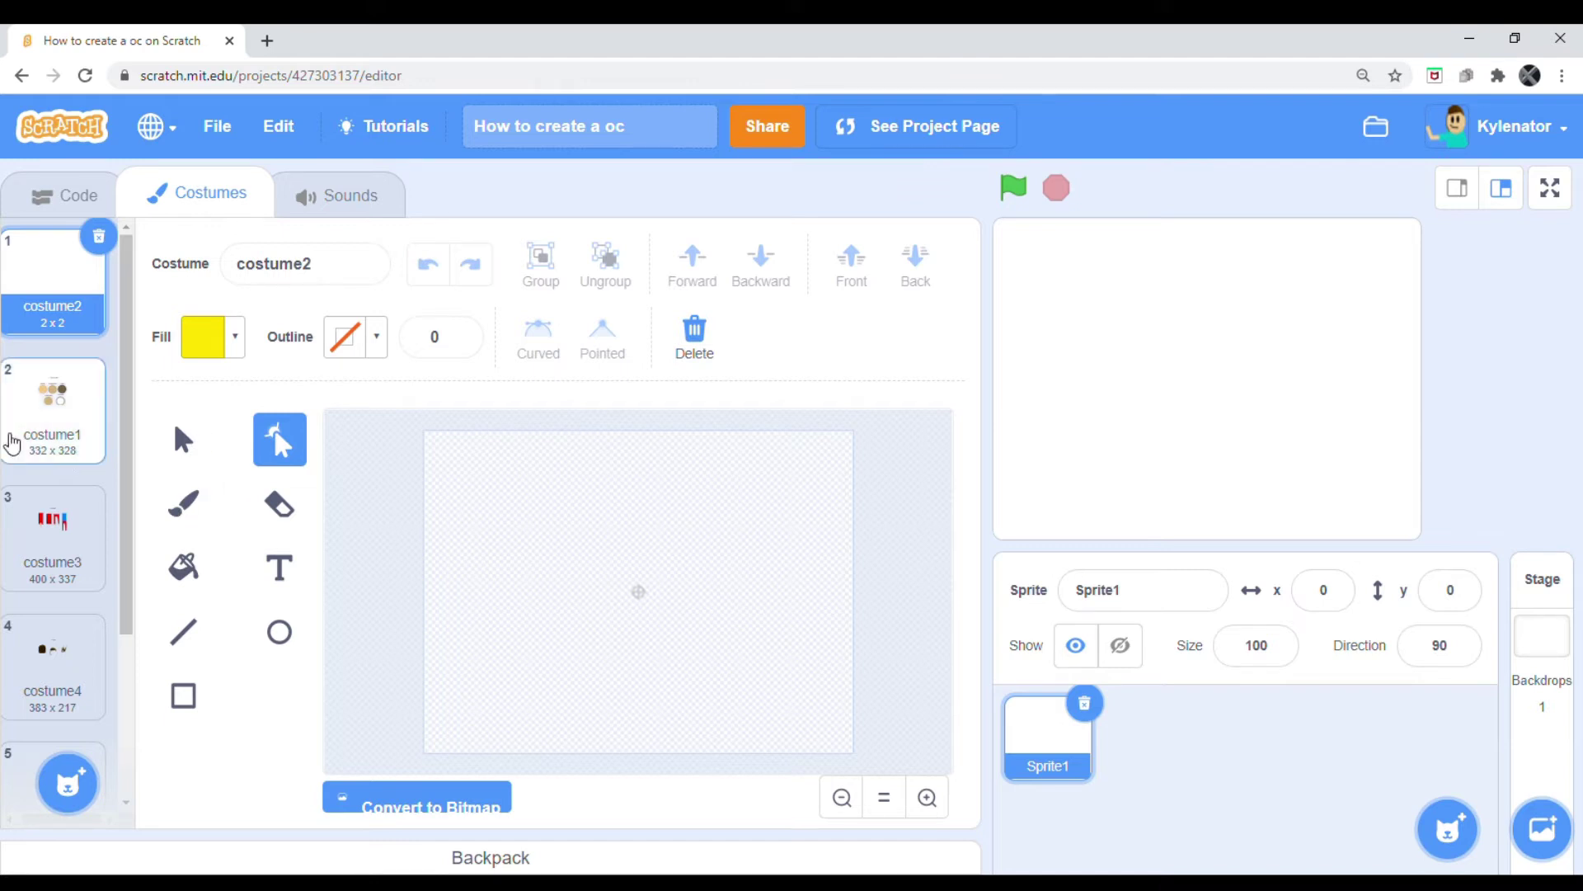
- Open costume1 and examine the labelled skin tone circles, selecting the whole swatch group
click(58, 427)
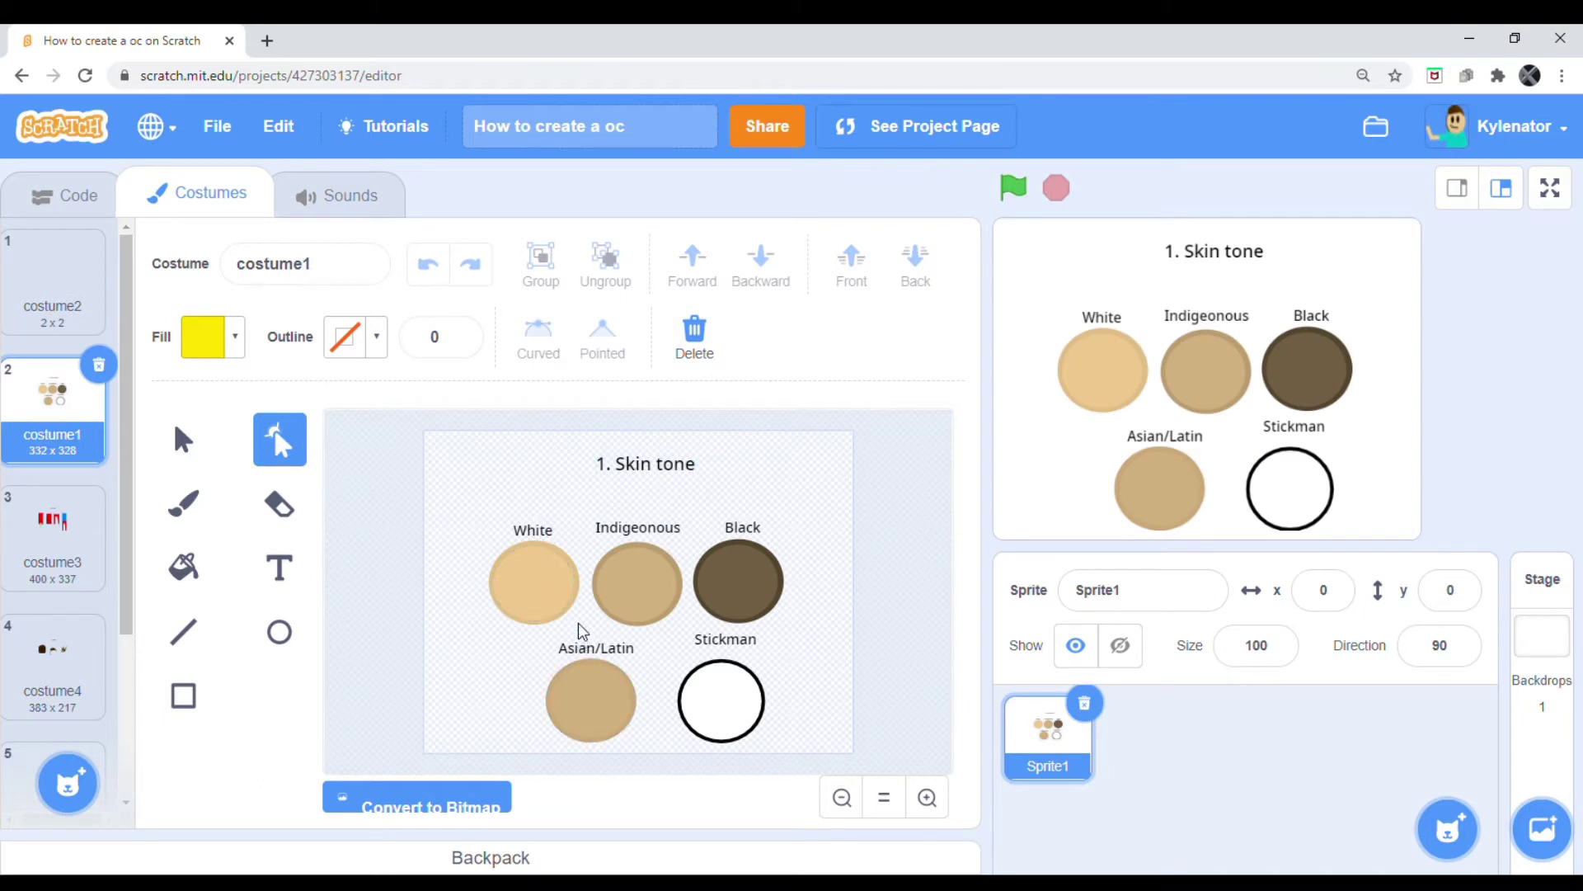
click(183, 438)
click(513, 530)
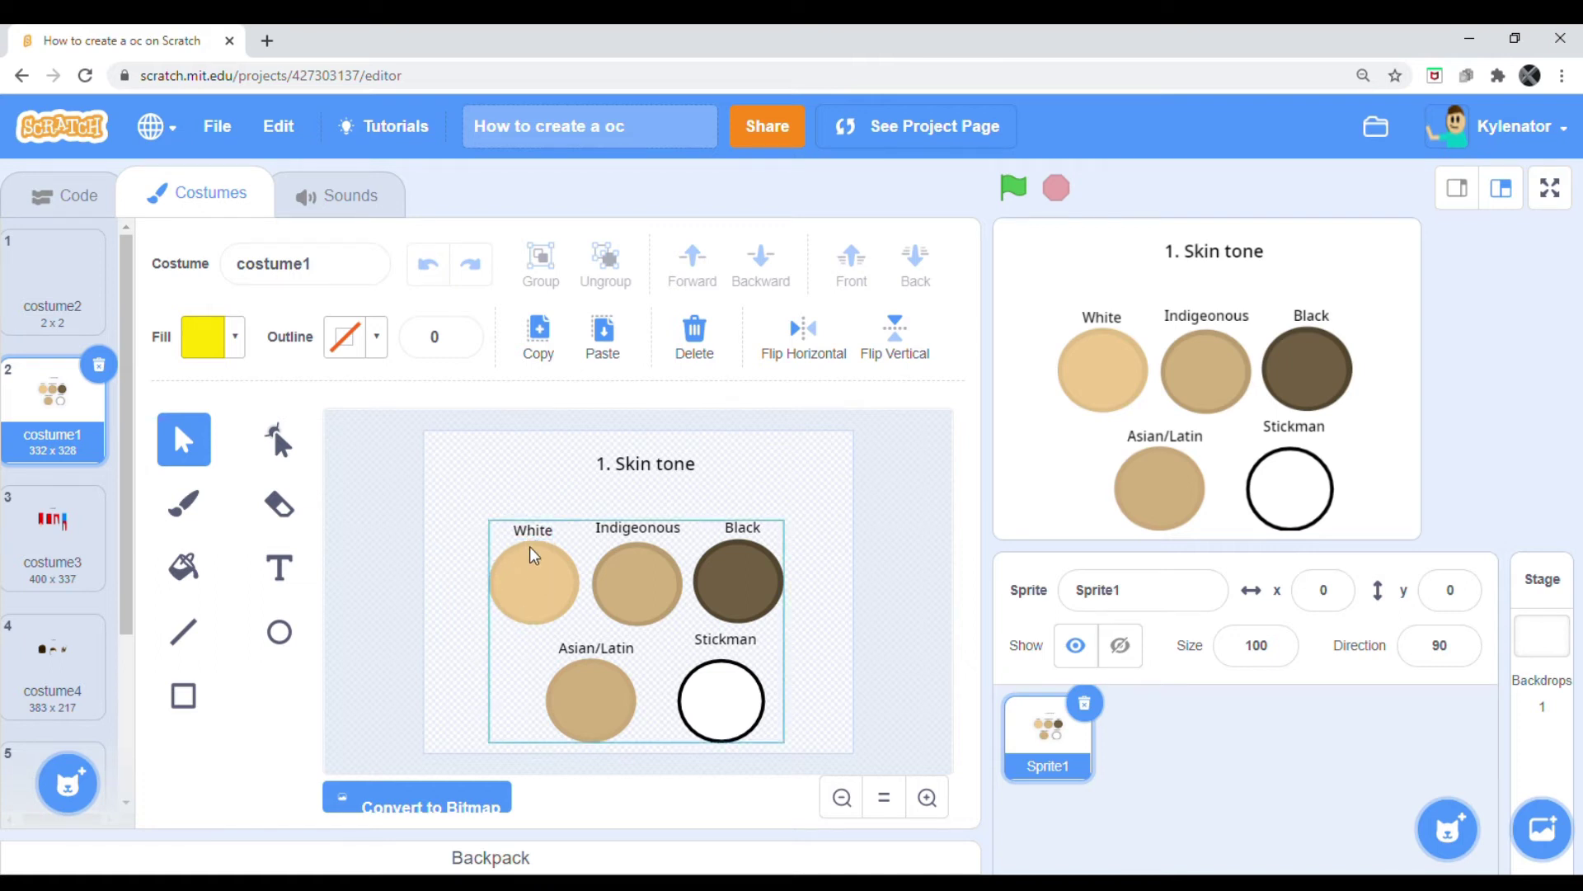
click(477, 478)
click(516, 569)
click(588, 602)
click(543, 556)
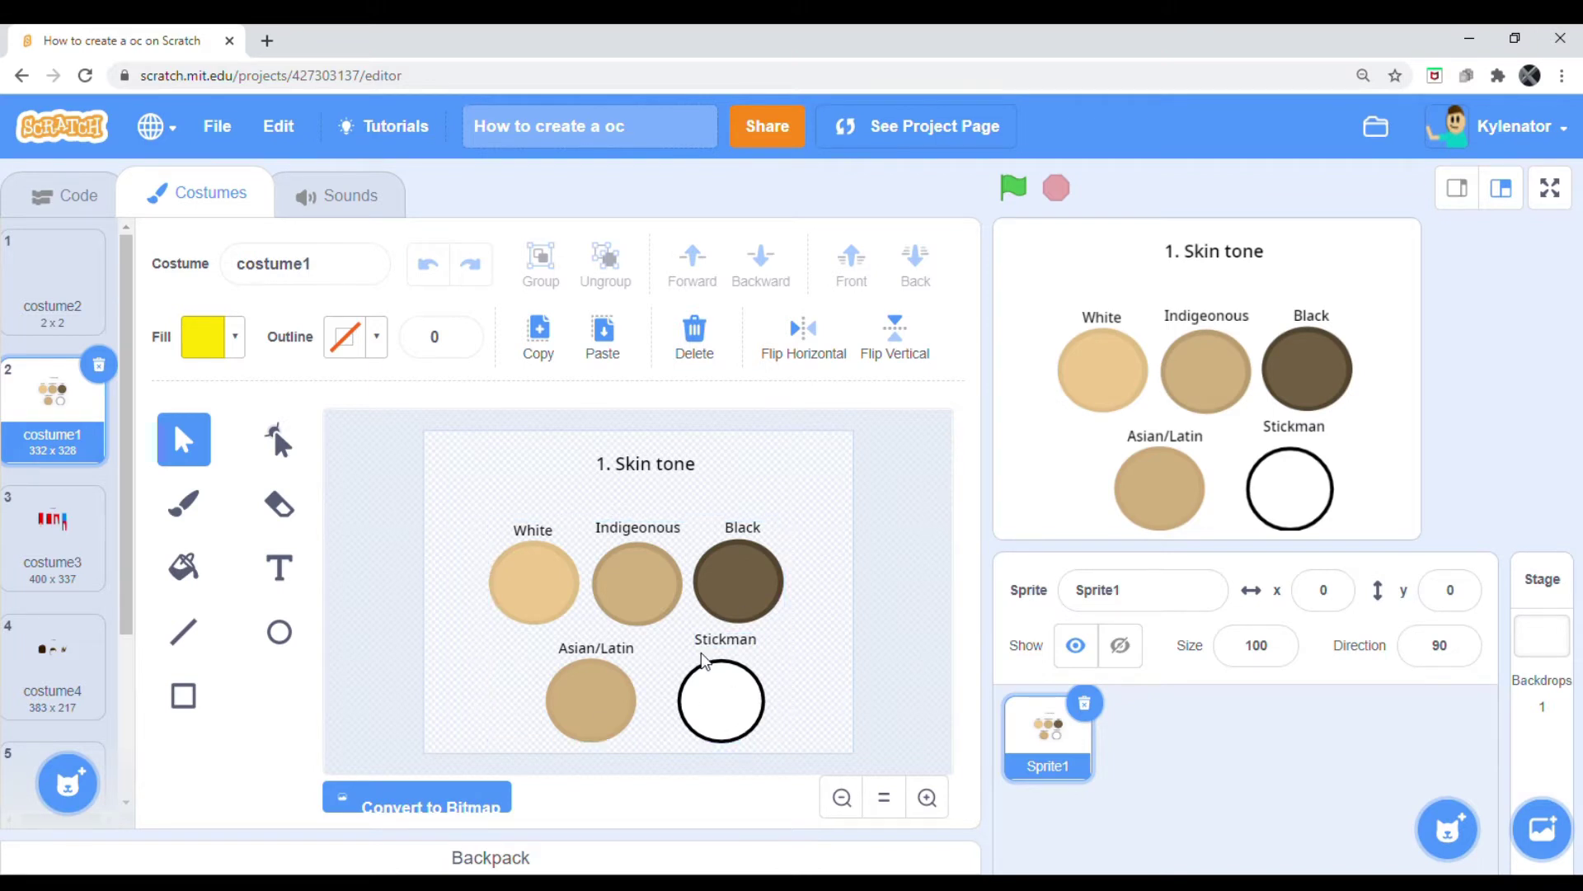
click(697, 717)
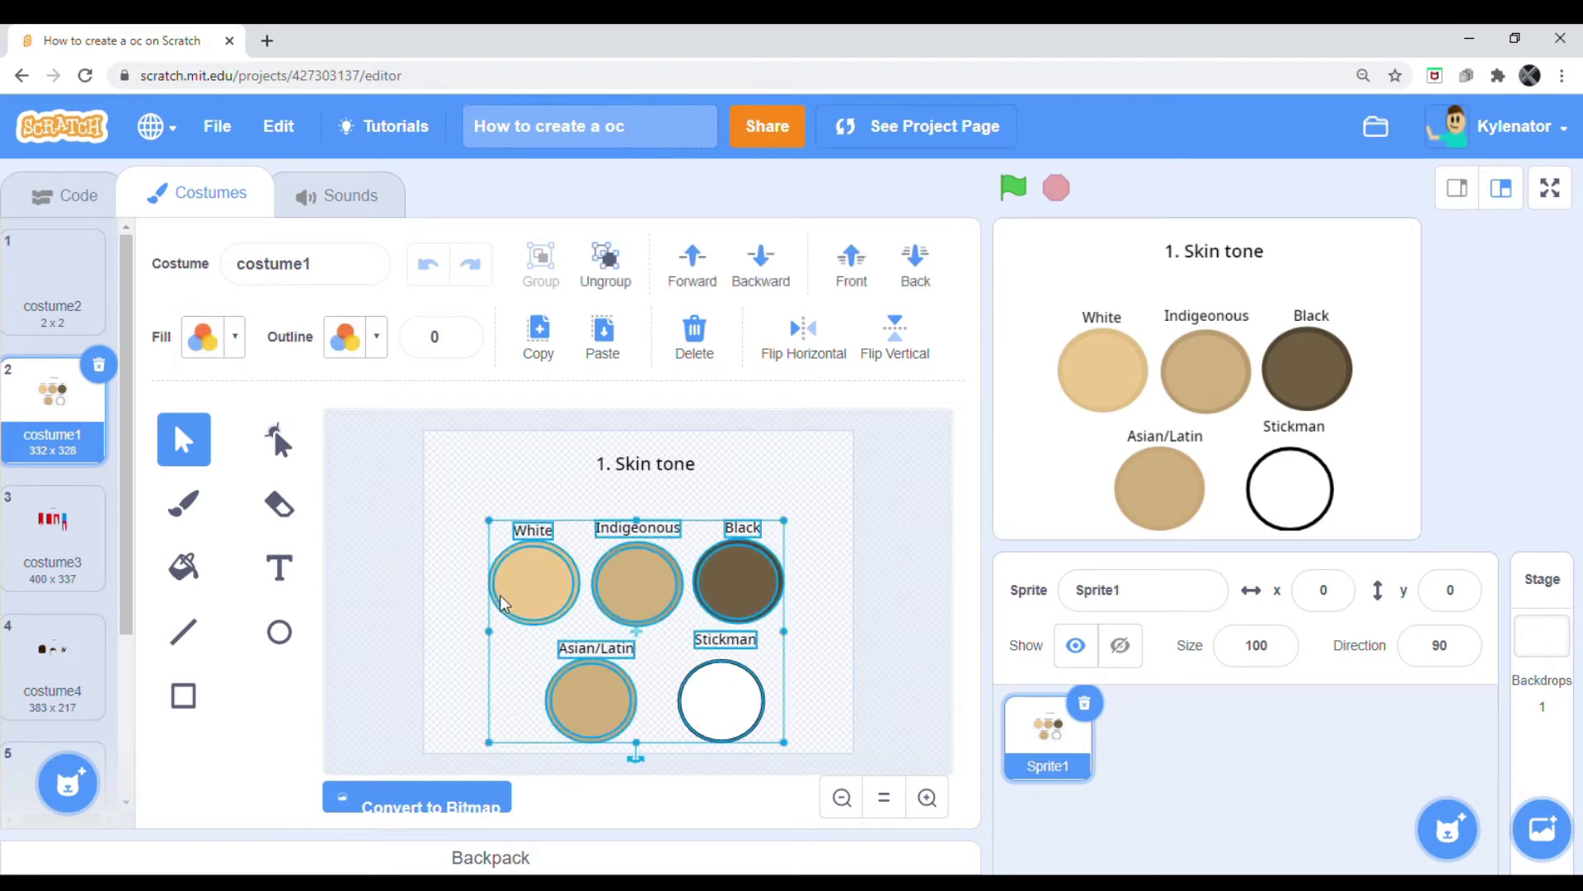
click(473, 635)
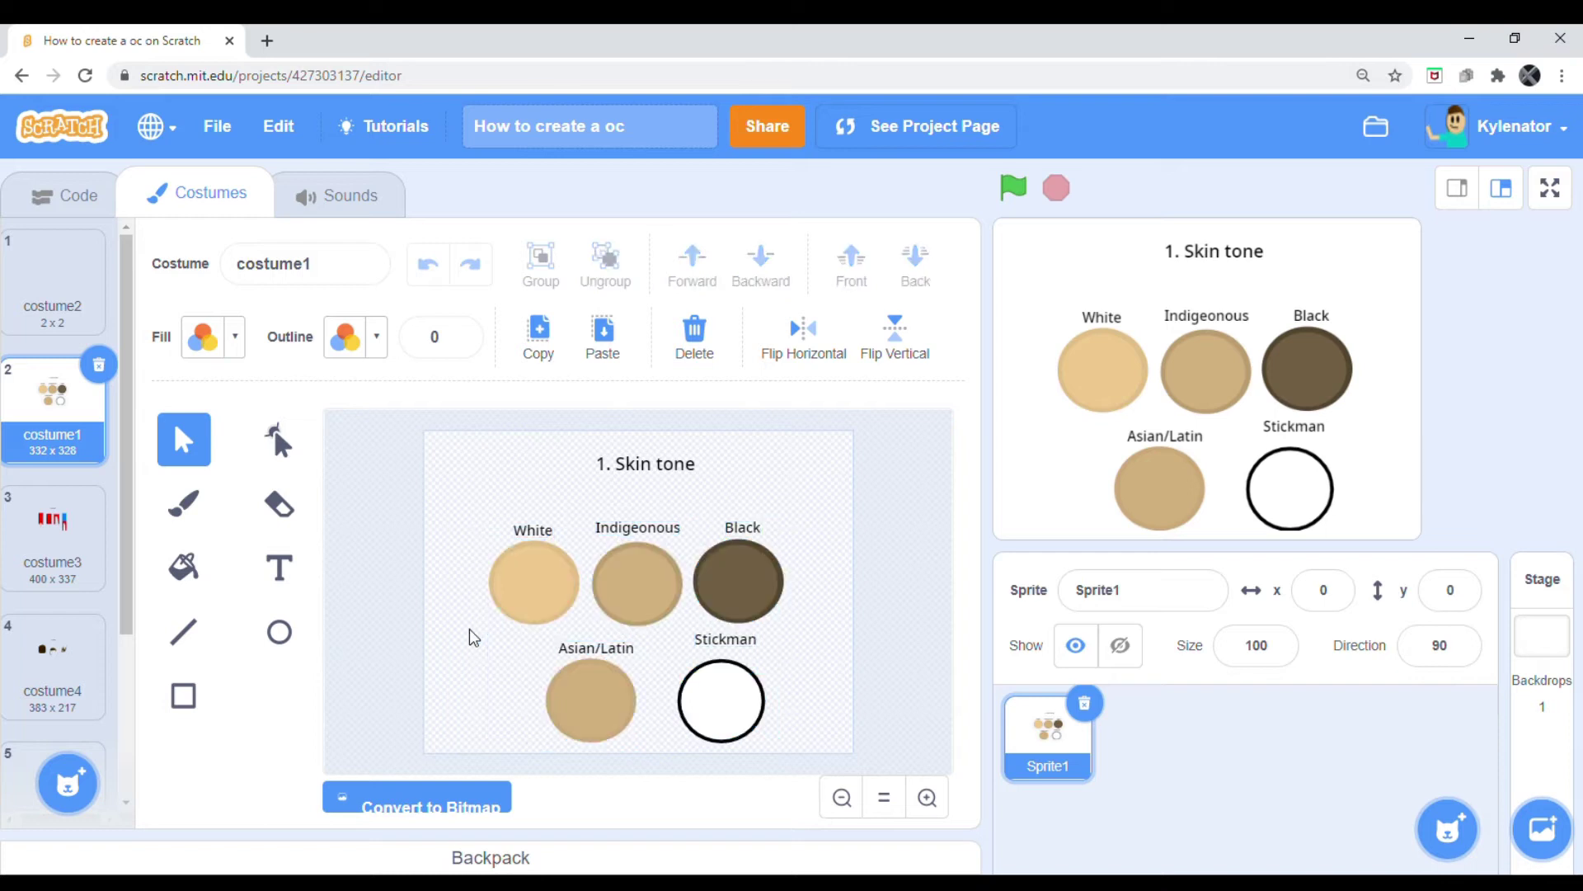
- Open costume3 and examine the clothes examples, starting with the first red shirt and its arm
click(35, 538)
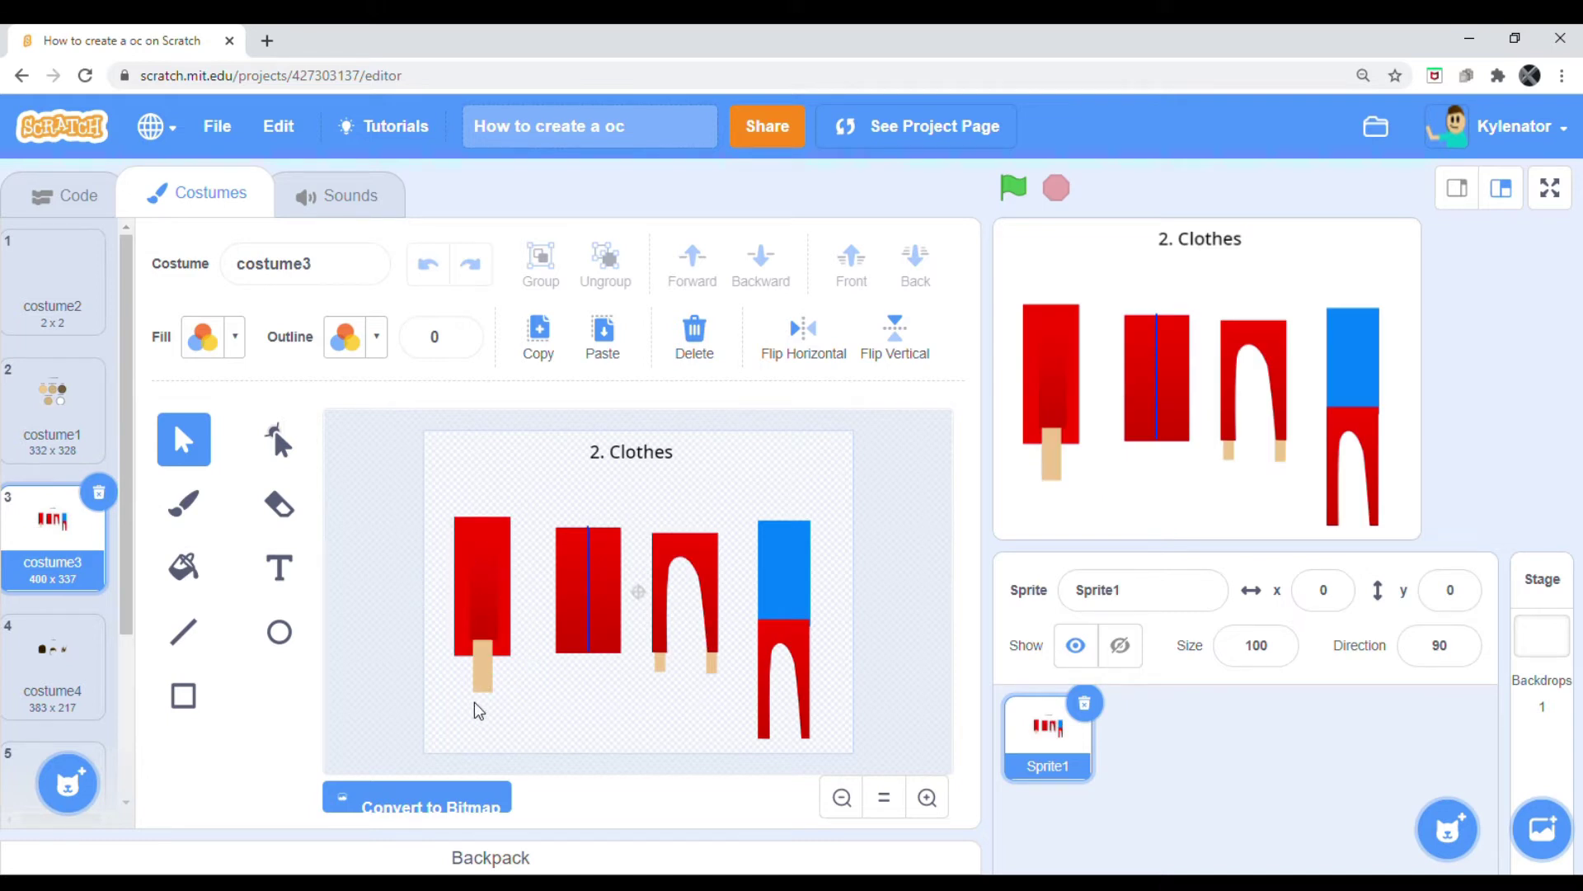
drag(414, 600, 597, 732)
mouse_move(638, 681)
mouse_down()
mouse_move(517, 467)
mouse_move(649, 789)
mouse_move(626, 706)
mouse_up()
drag(643, 513, 652, 582)
drag(495, 766, 410, 529)
drag(456, 446, 502, 749)
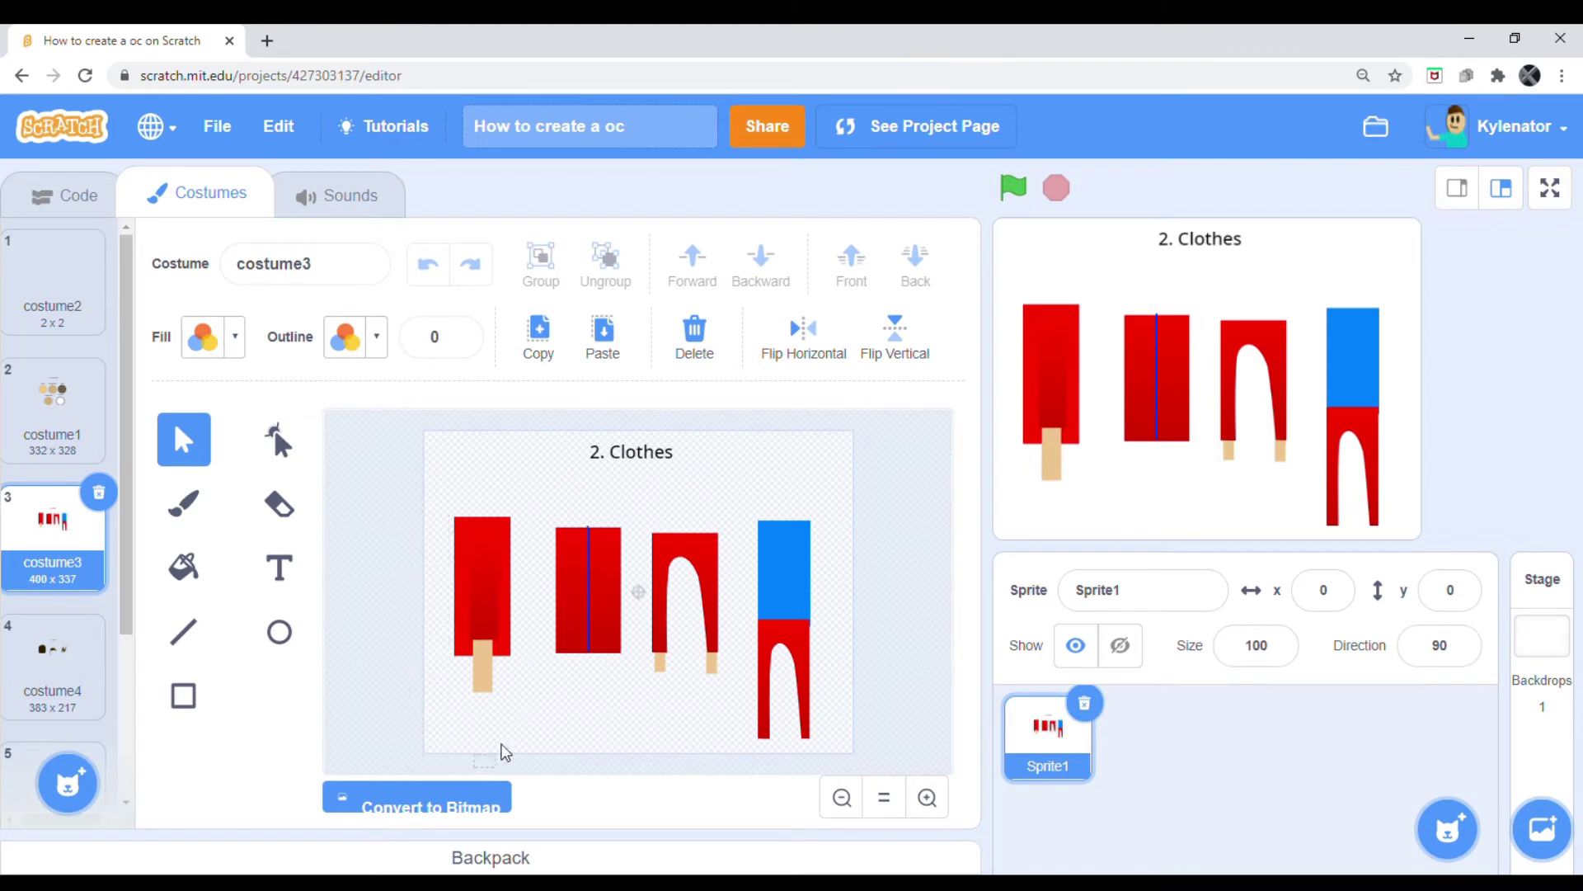
- Check the gradient fill settings of the sleeve on the first red shirt
click(493, 615)
click(232, 338)
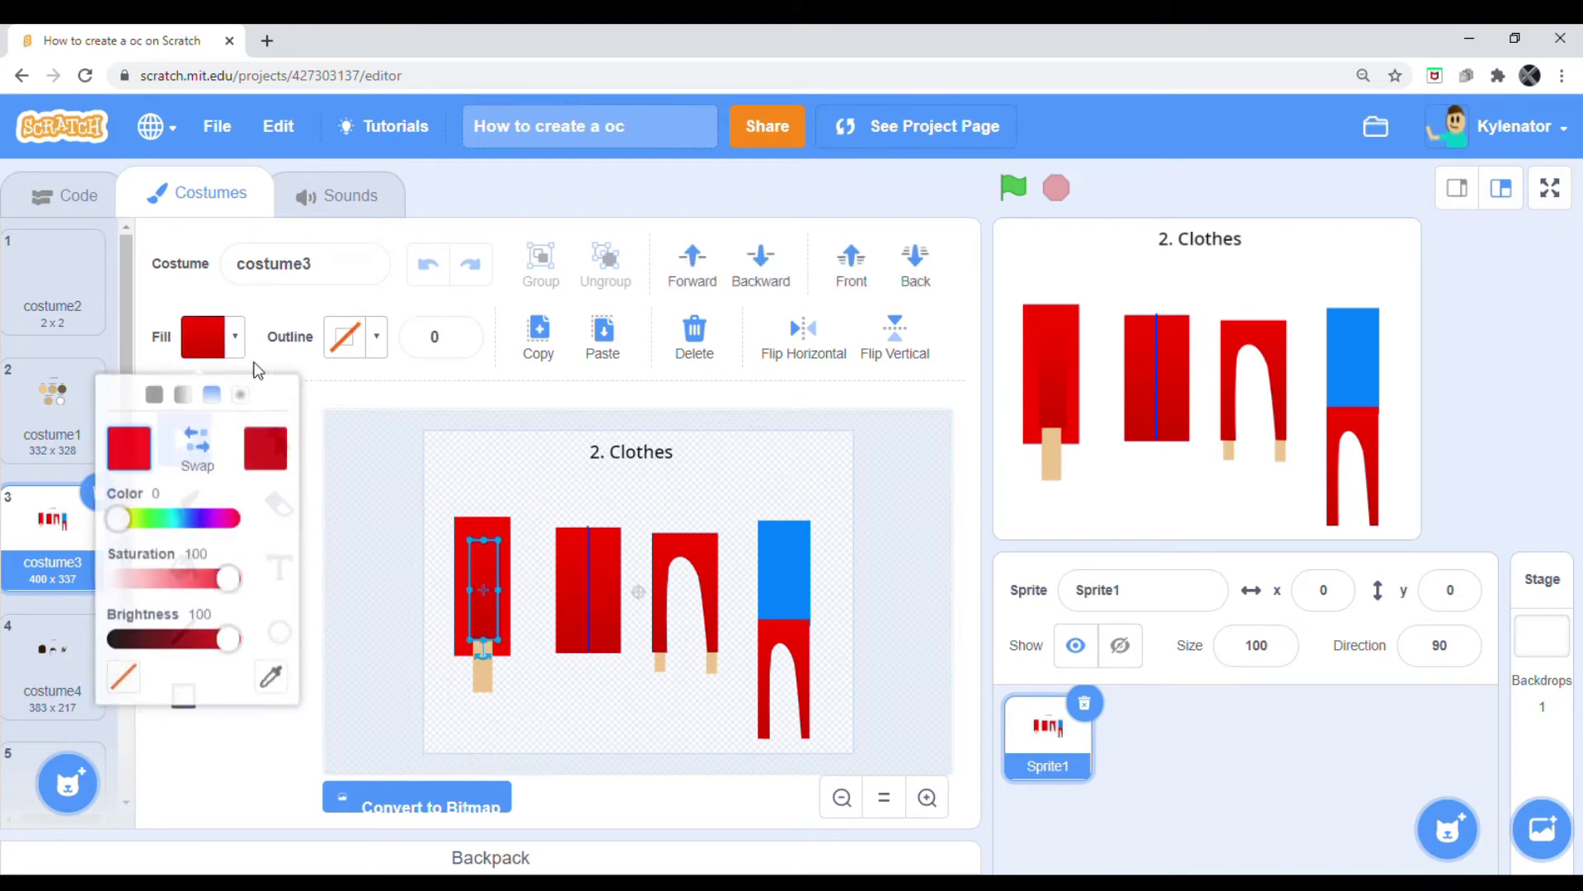
click(493, 613)
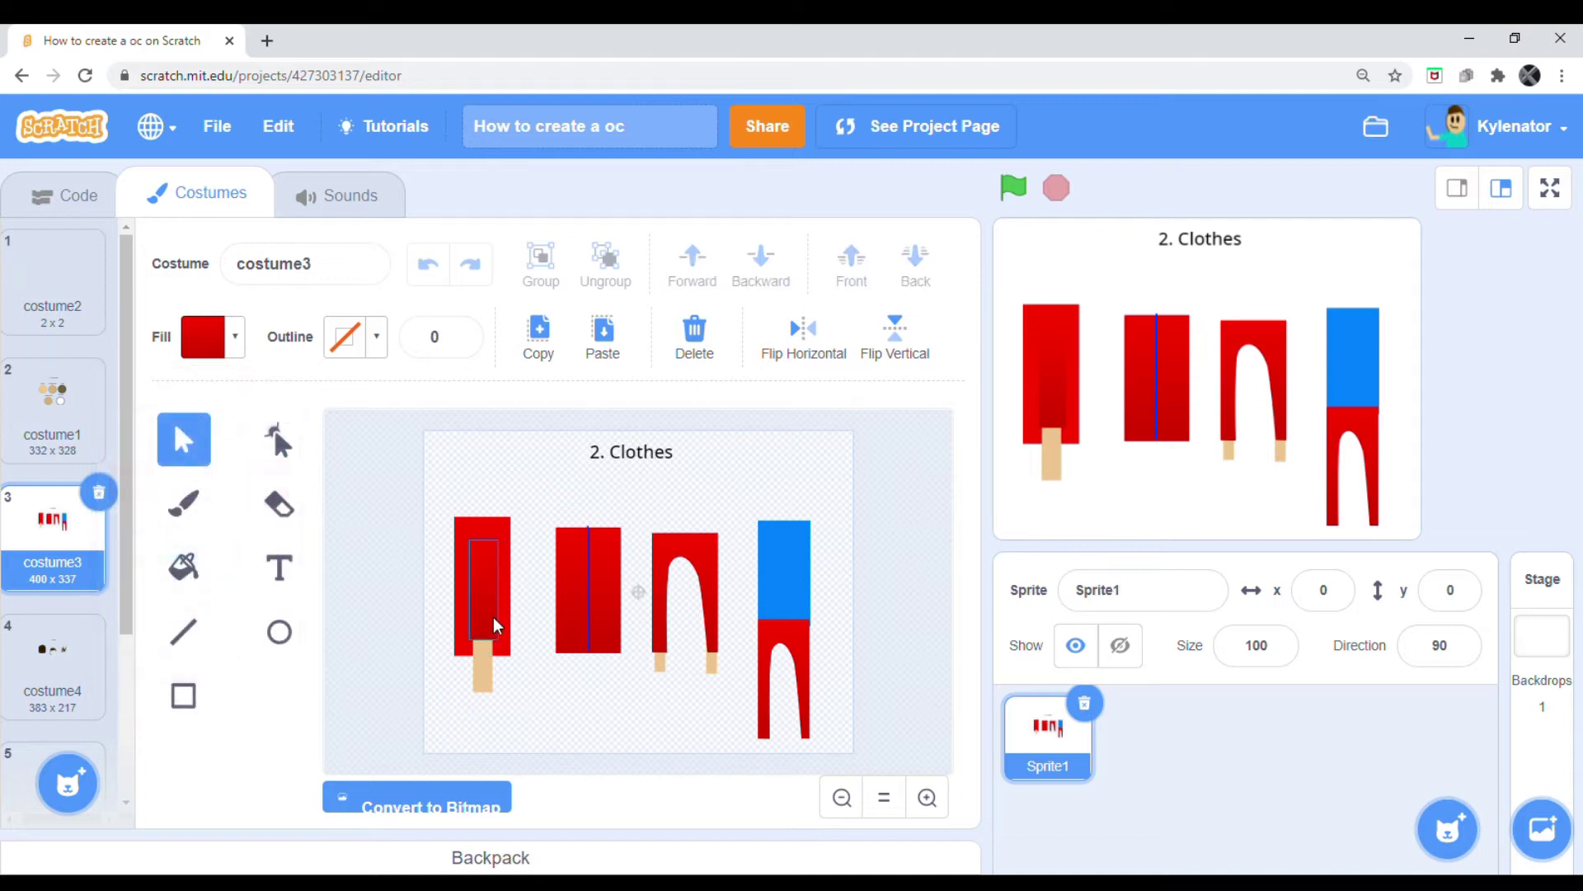
click(248, 340)
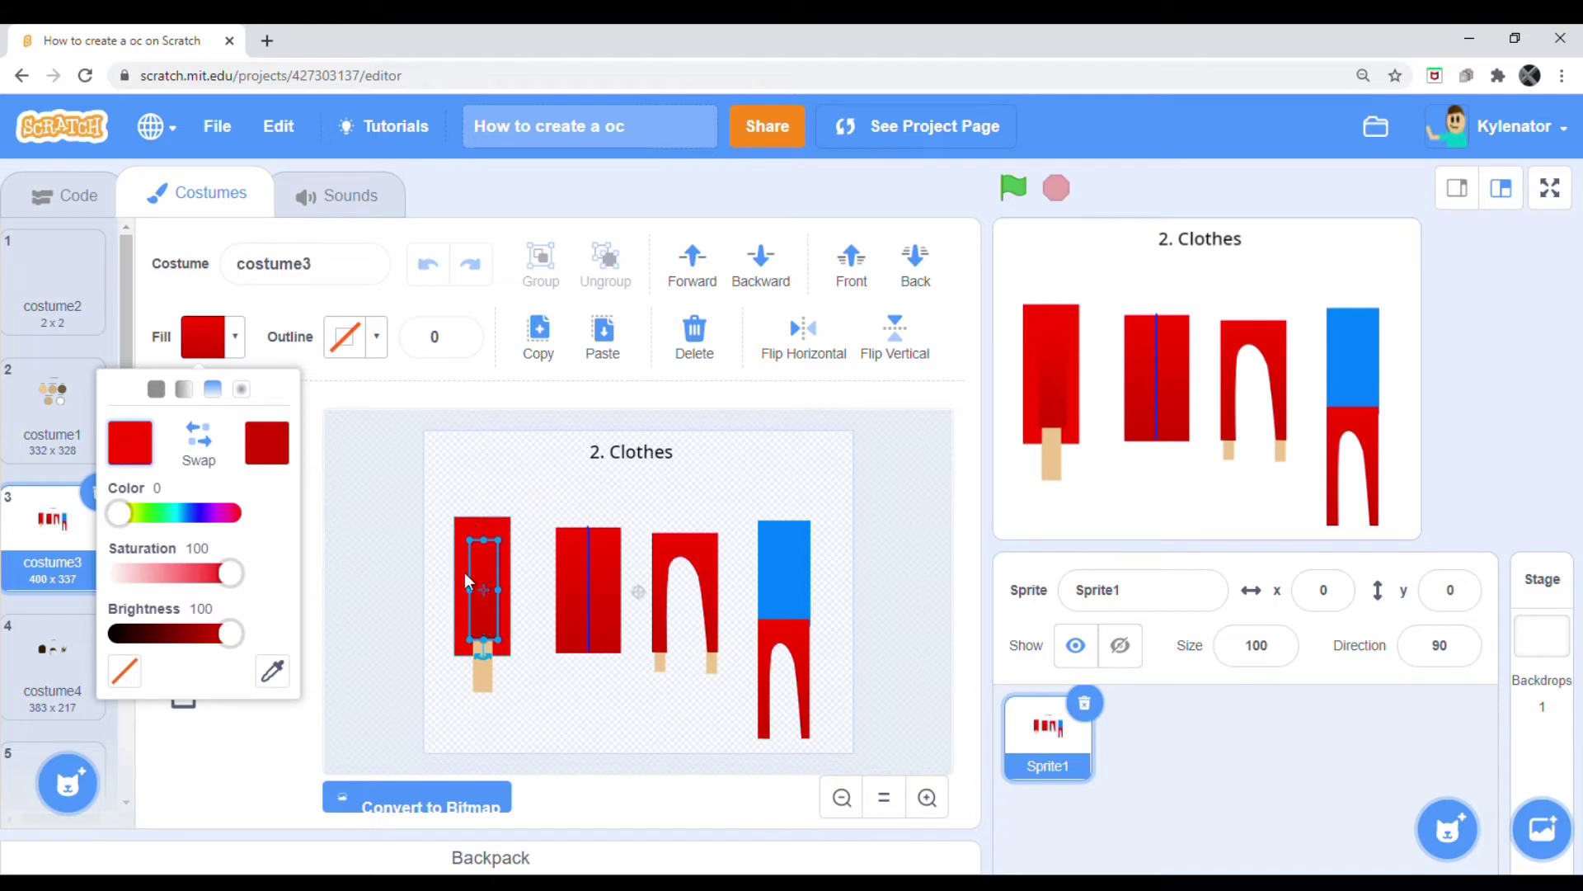
click(584, 720)
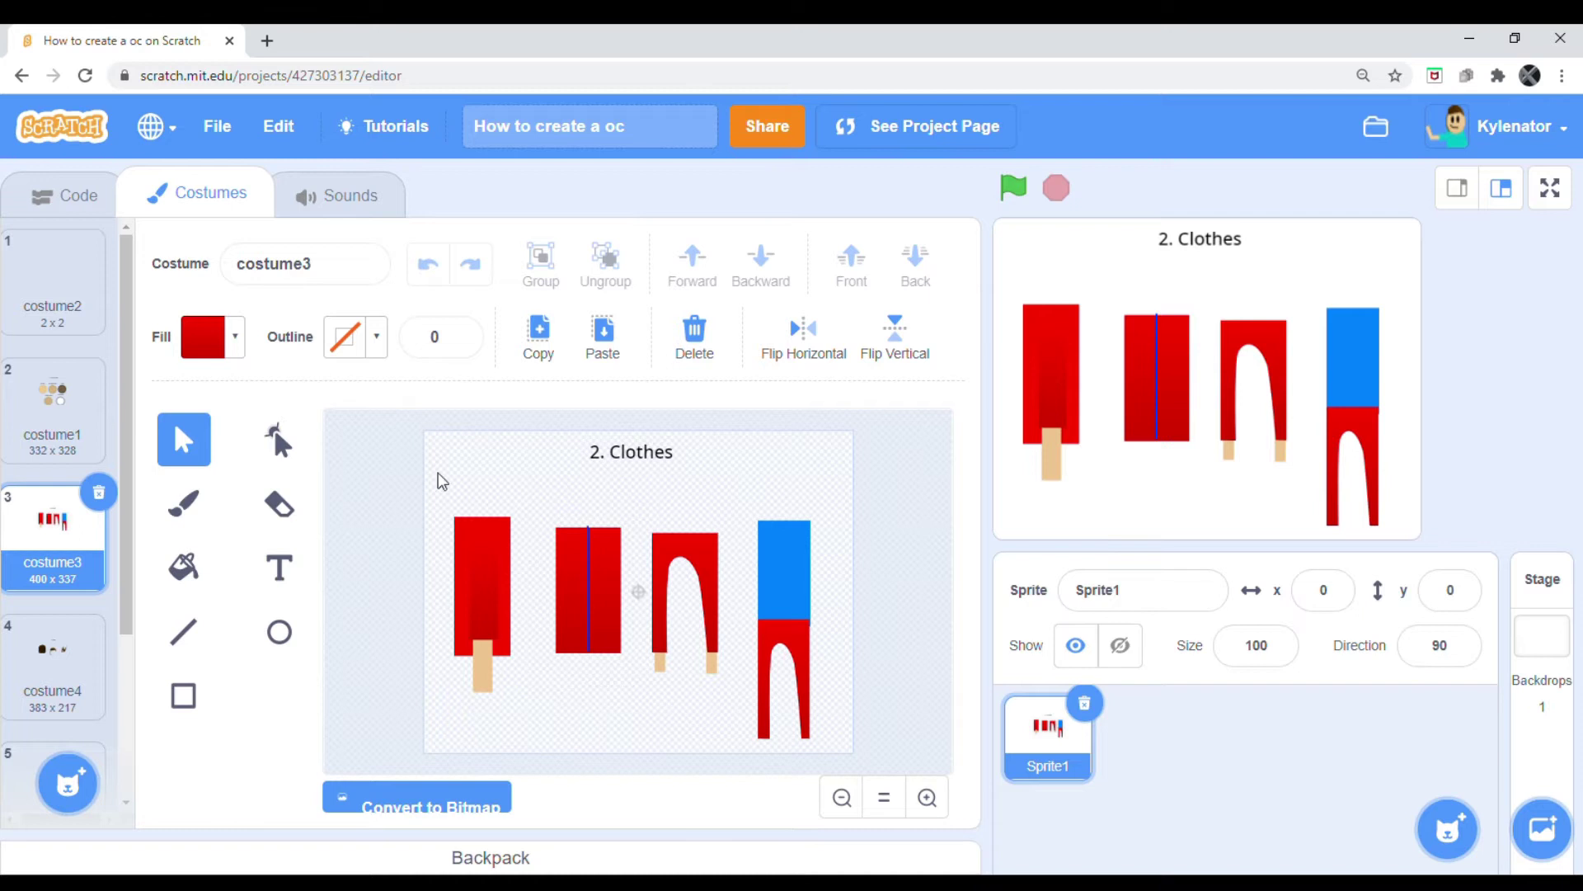
- Inspect the blue line down the middle of the second red garment and nudge it slightly
click(568, 586)
click(587, 614)
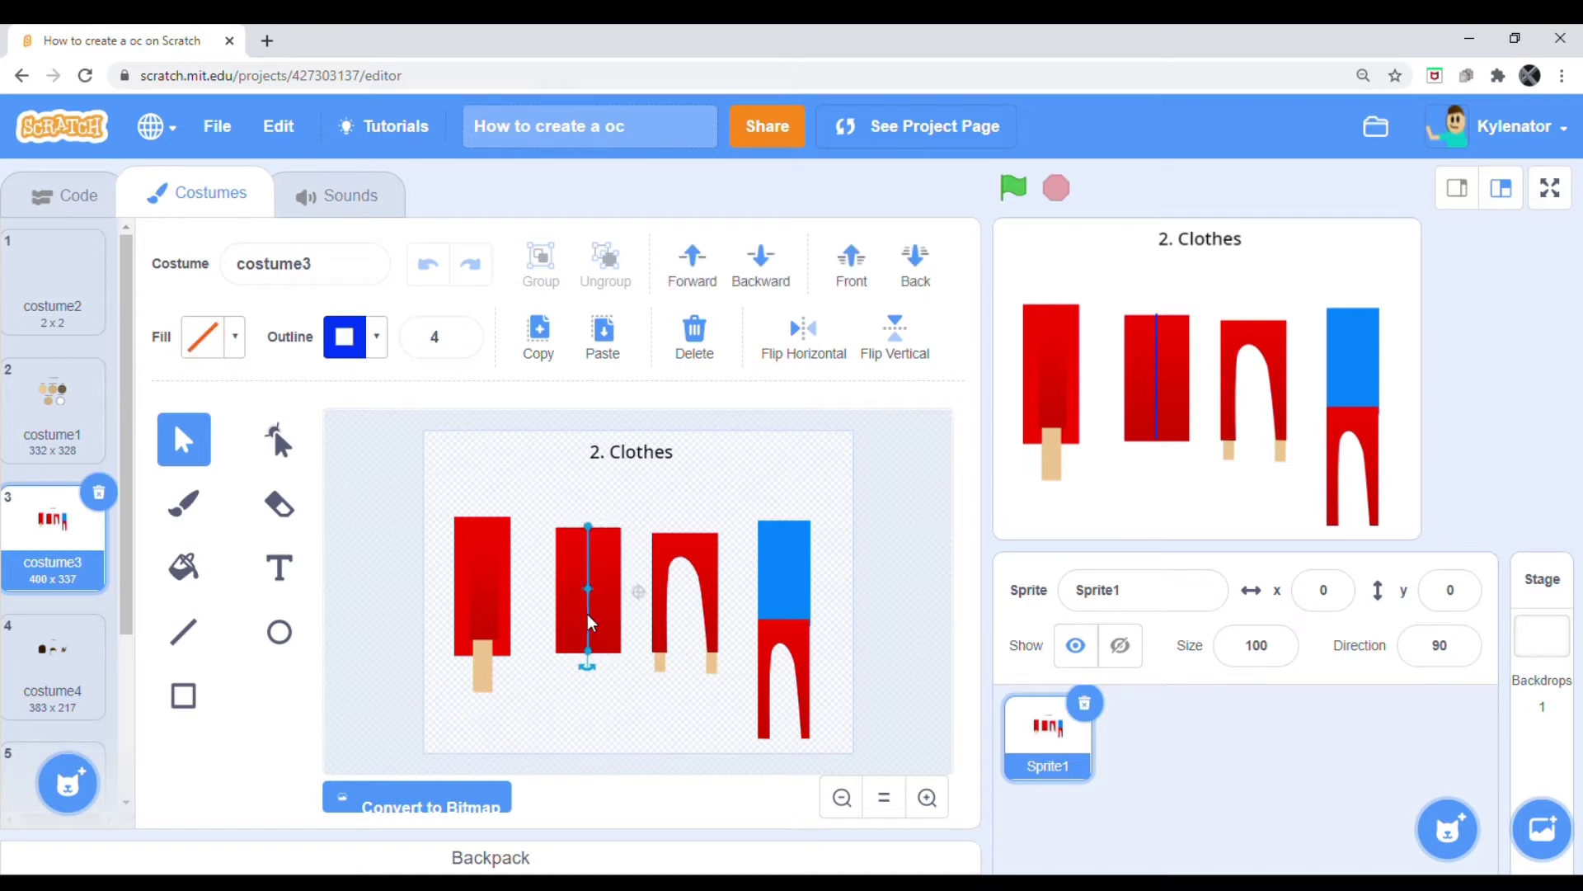
click(599, 740)
click(587, 621)
drag(591, 637, 592, 640)
click(616, 710)
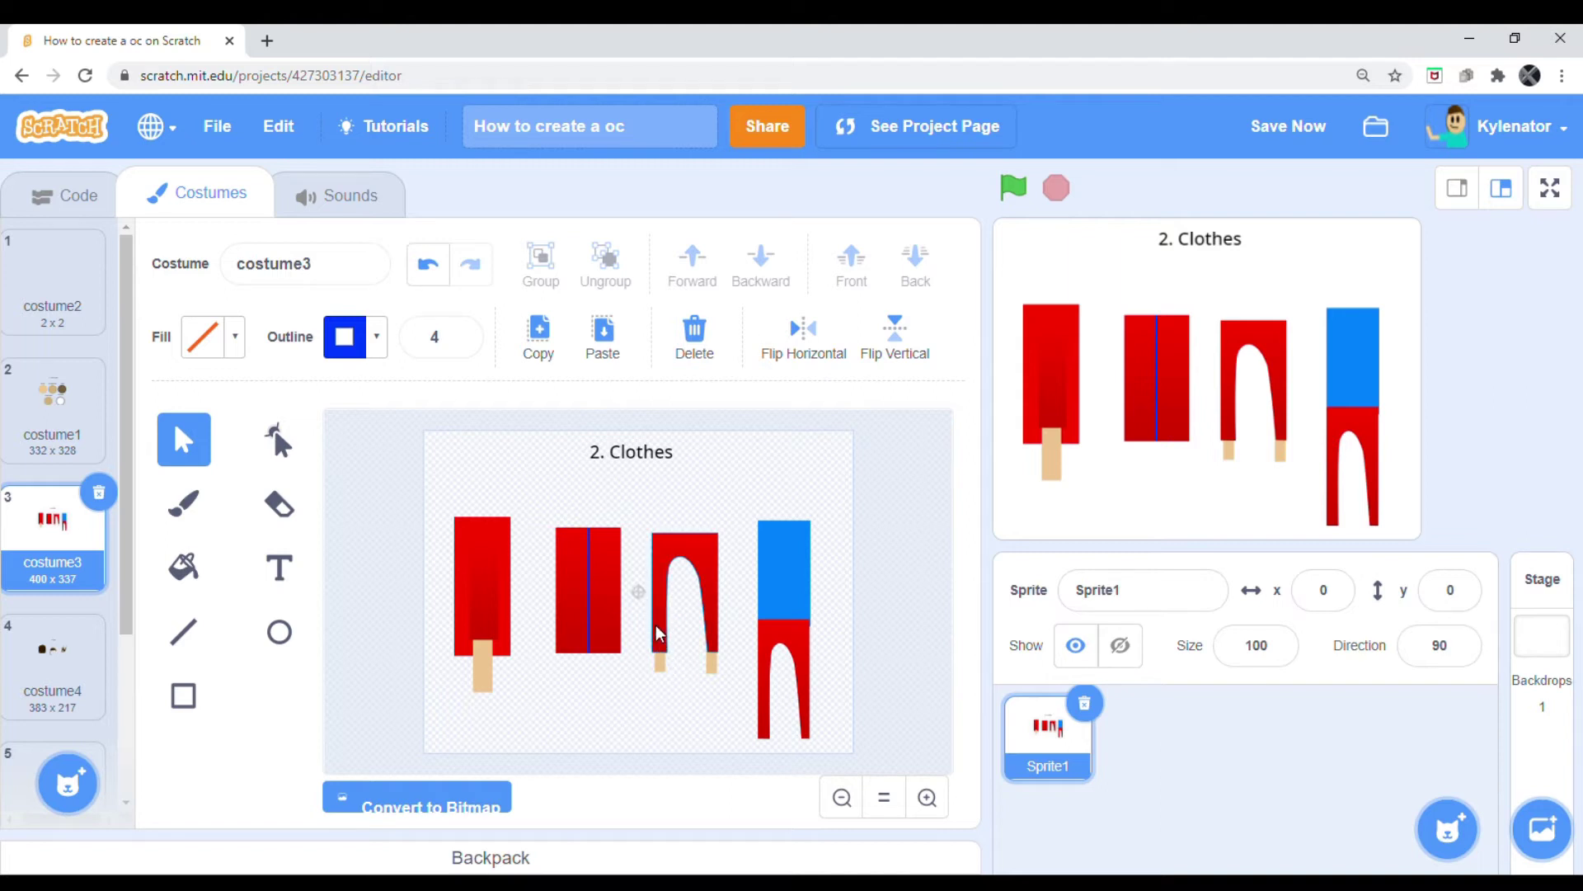
- Draw a short thin black trial line above the blue shirt with the Line tool and delete it
click(669, 568)
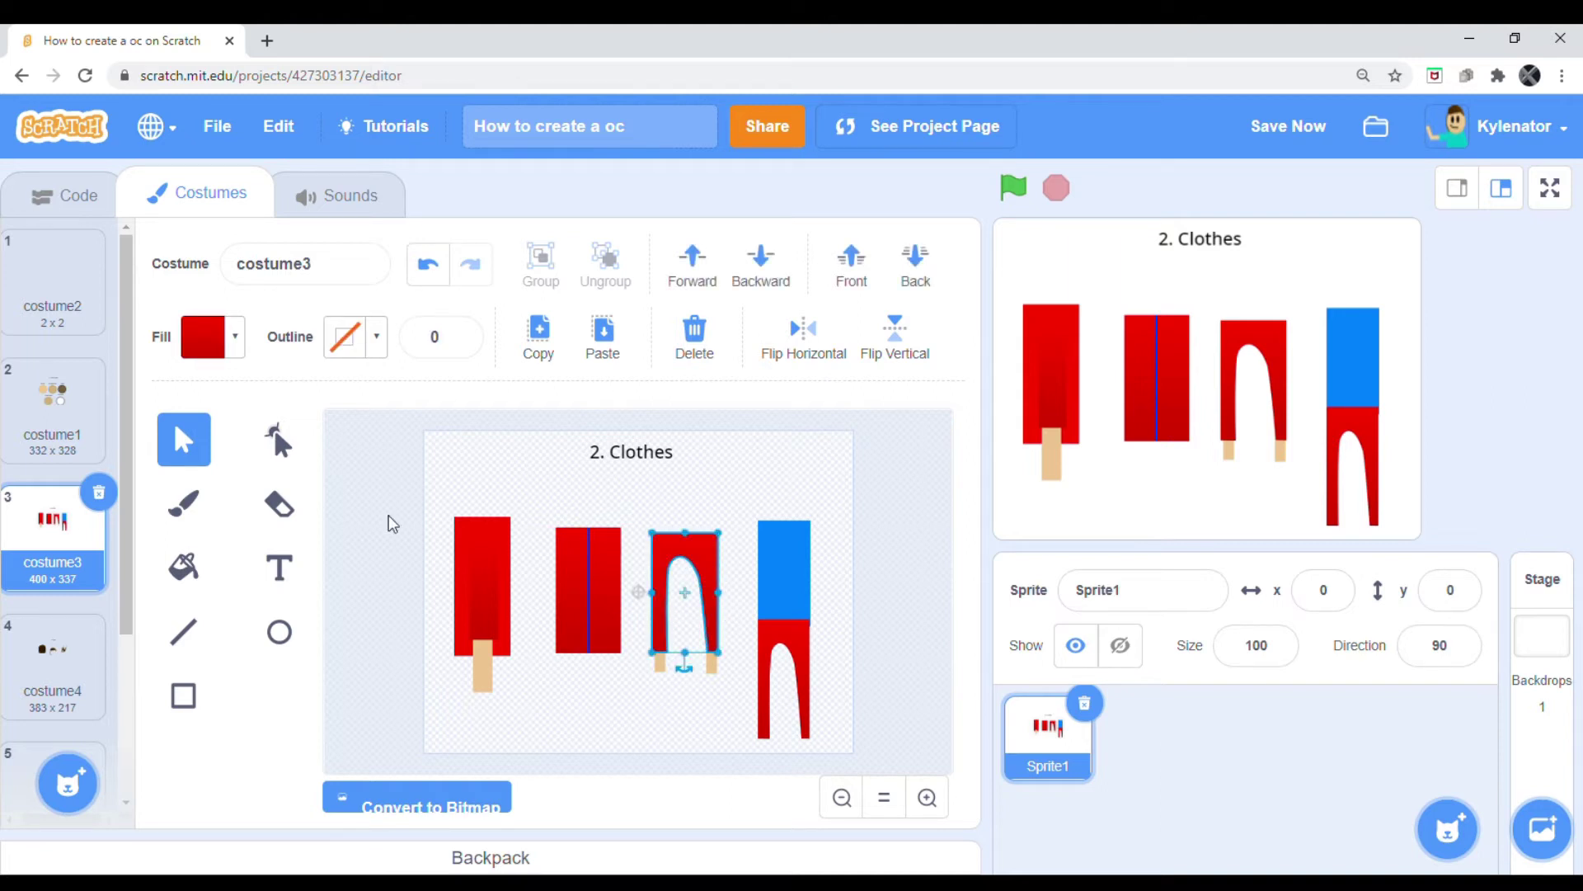
click(202, 640)
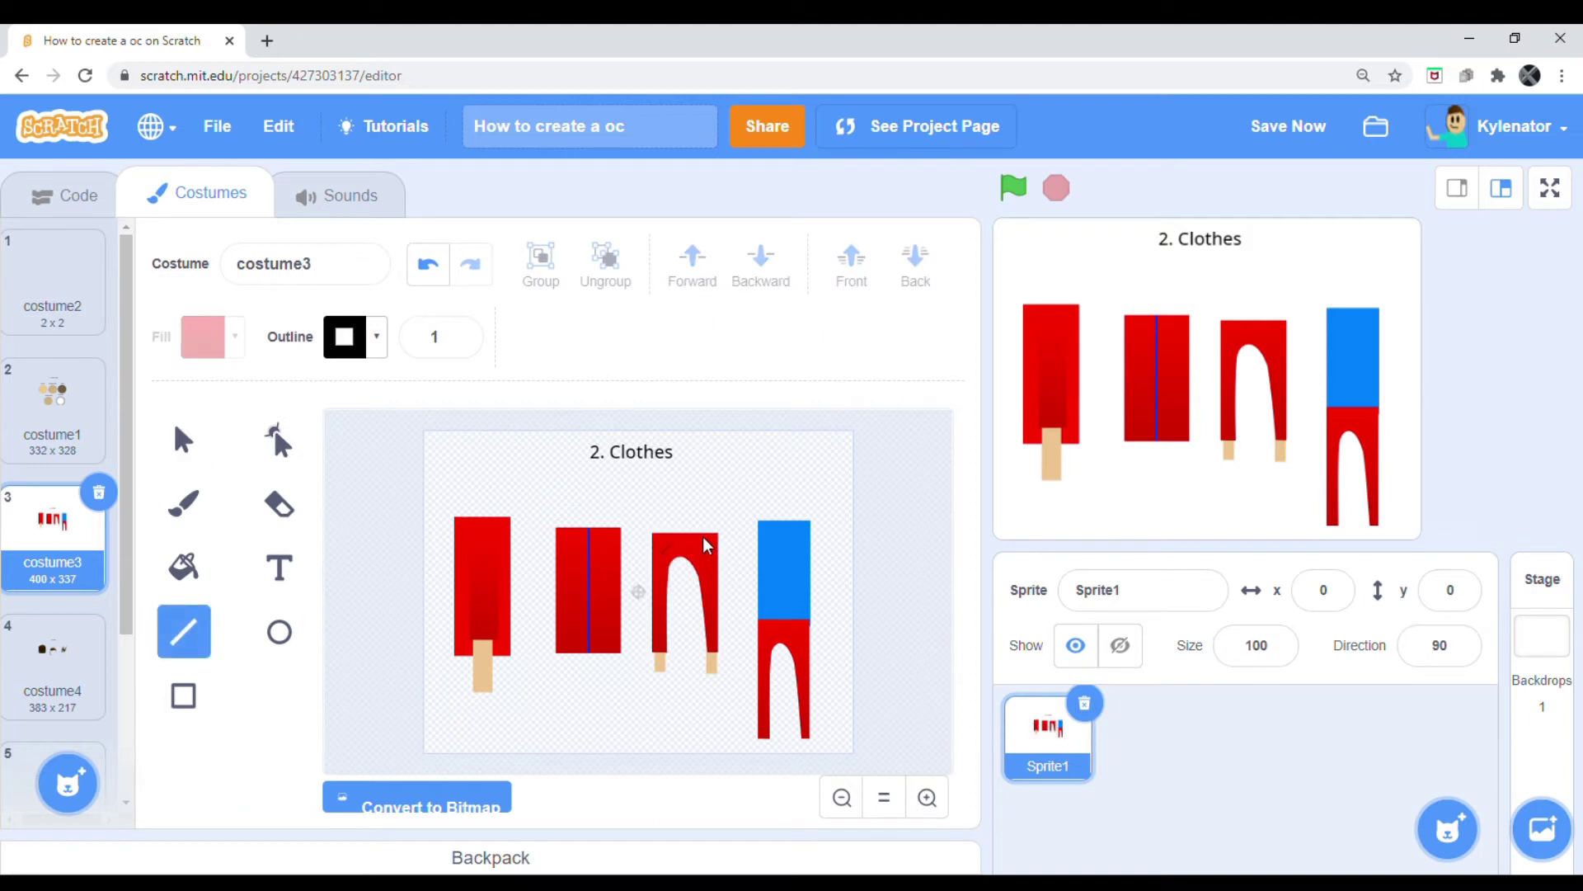
drag(705, 556, 716, 569)
drag(730, 477, 797, 661)
drag(747, 521, 746, 521)
click(181, 440)
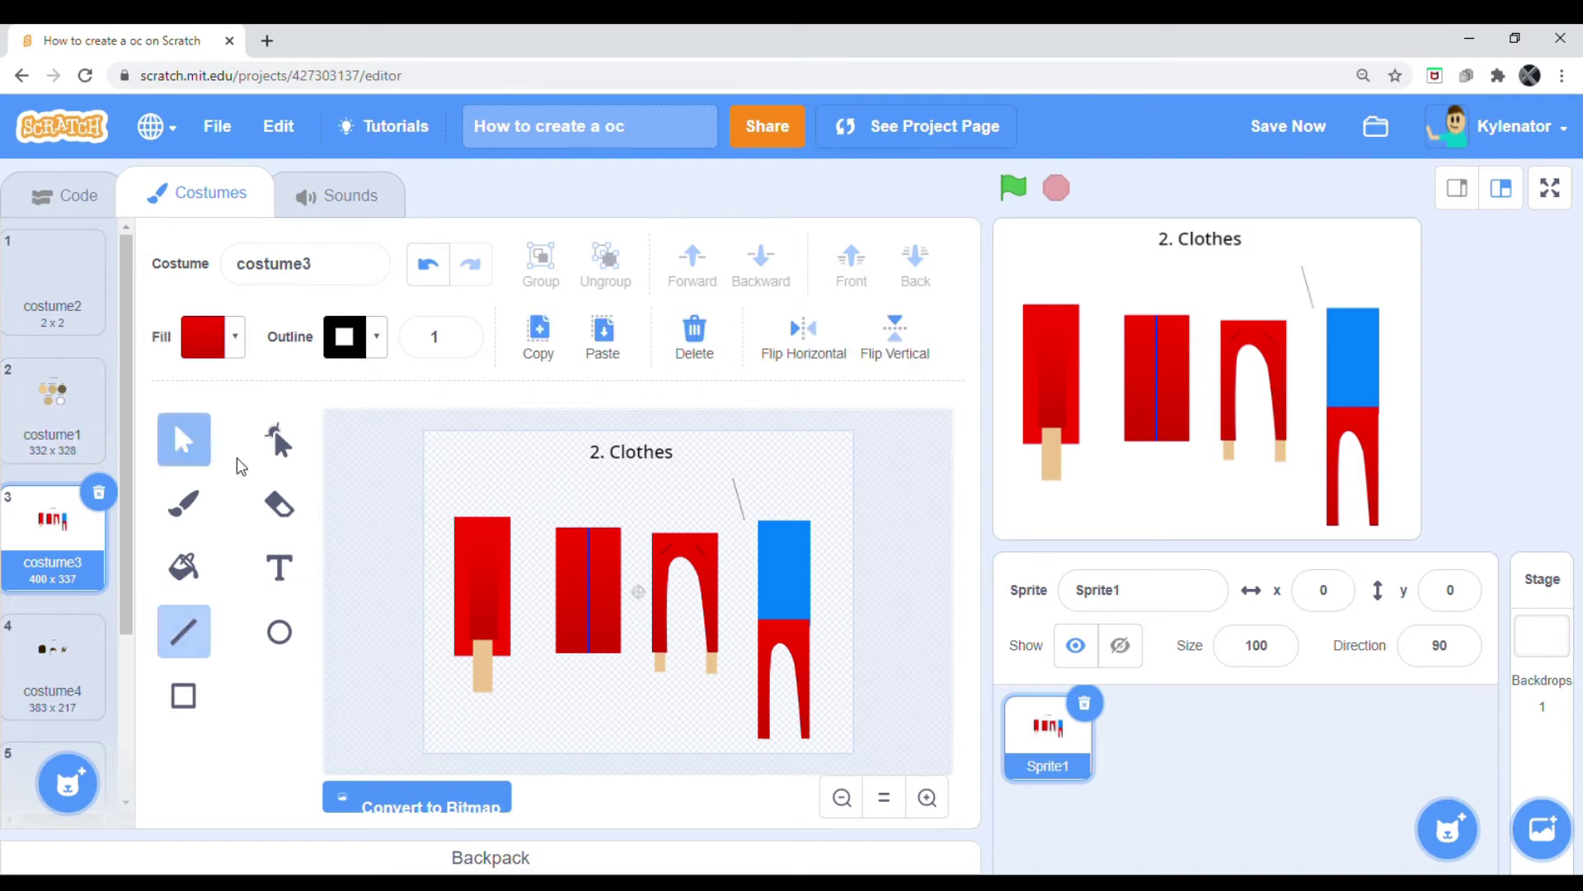
click(741, 493)
key(Delete)
drag(746, 500, 830, 753)
click(844, 609)
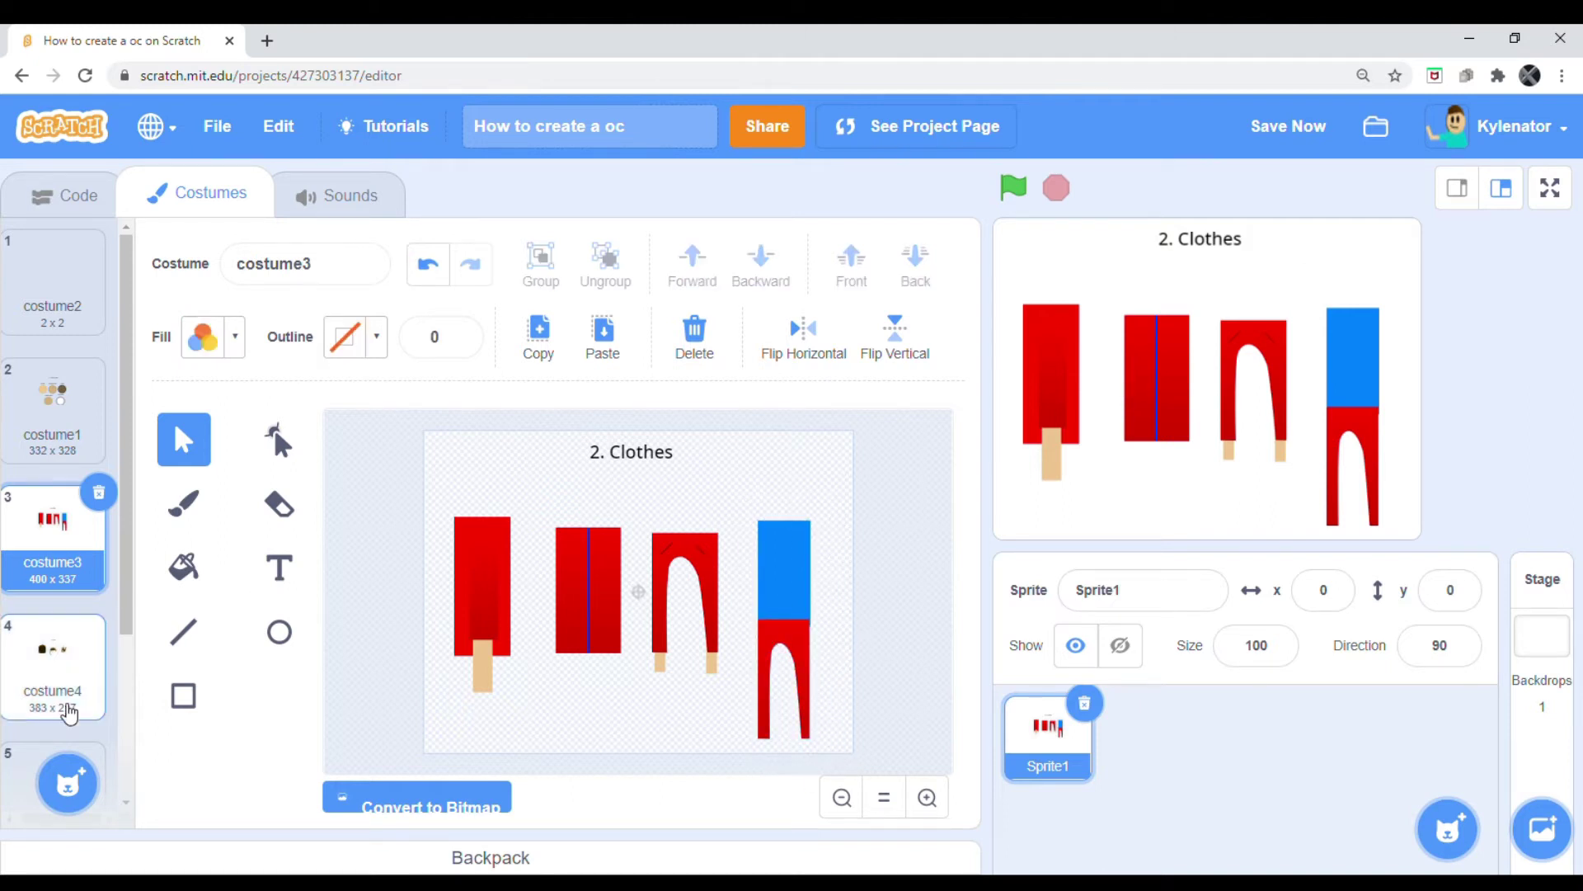
- Open costume4 and examine the shapes that make up the three hairstyles
click(59, 658)
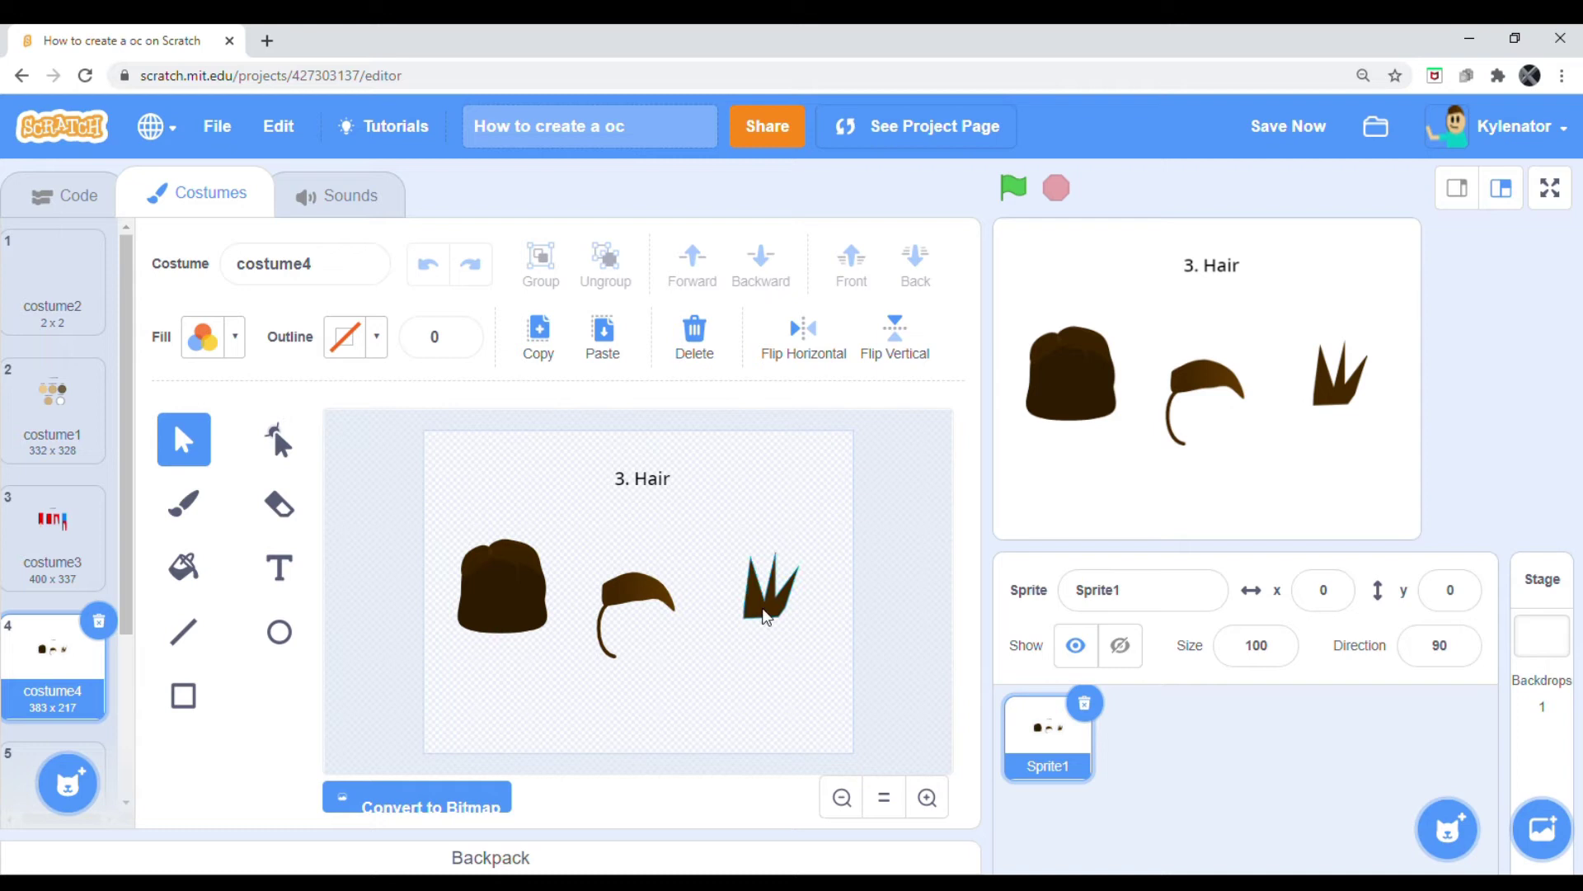
click(627, 605)
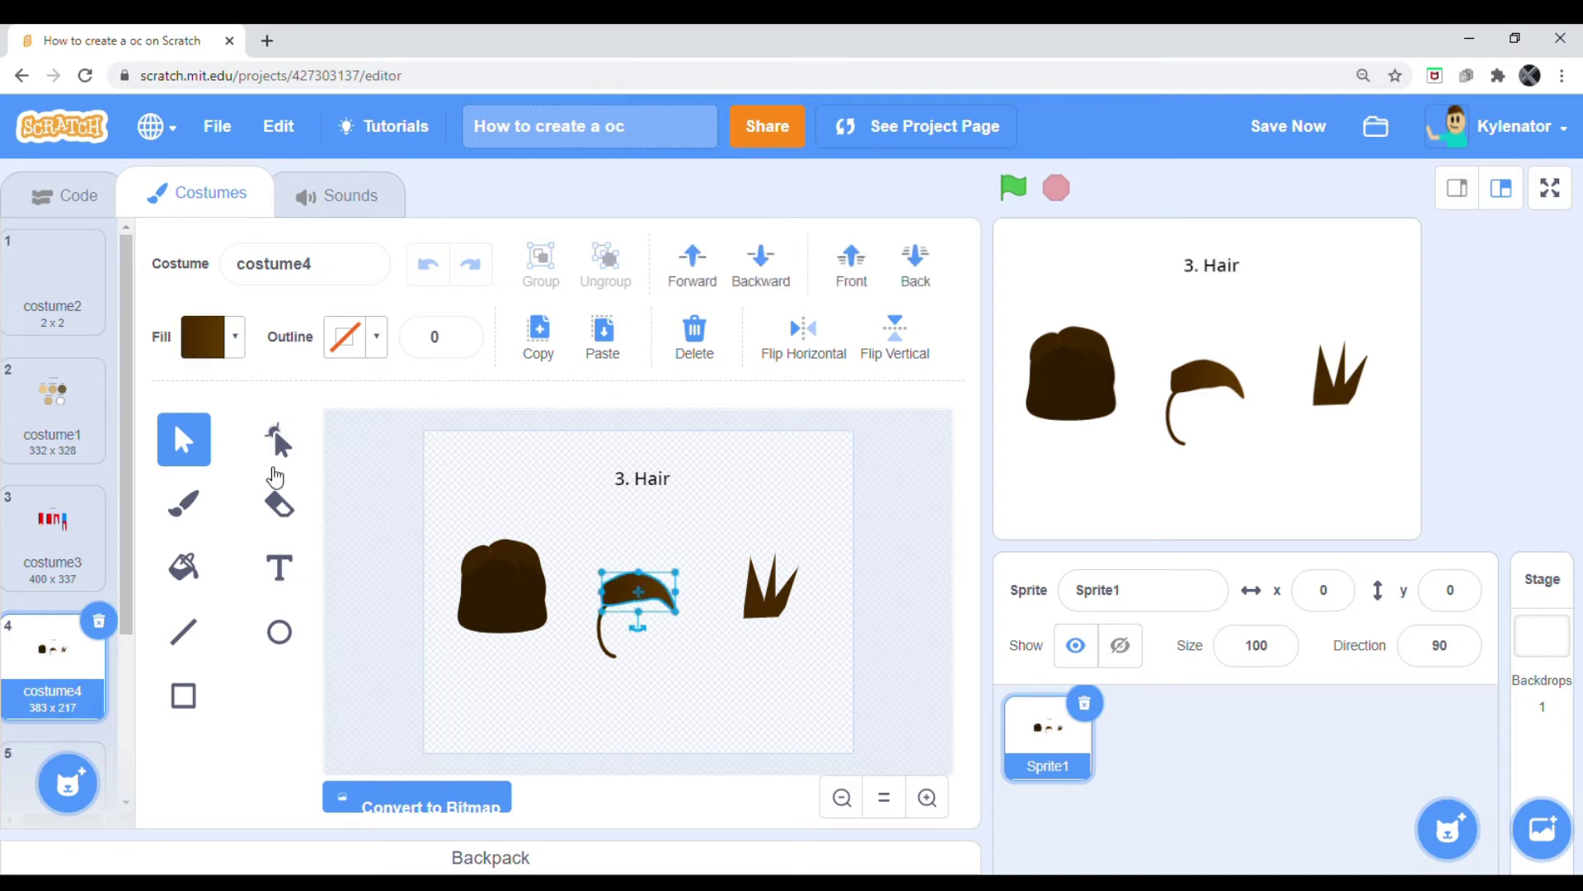
click(727, 699)
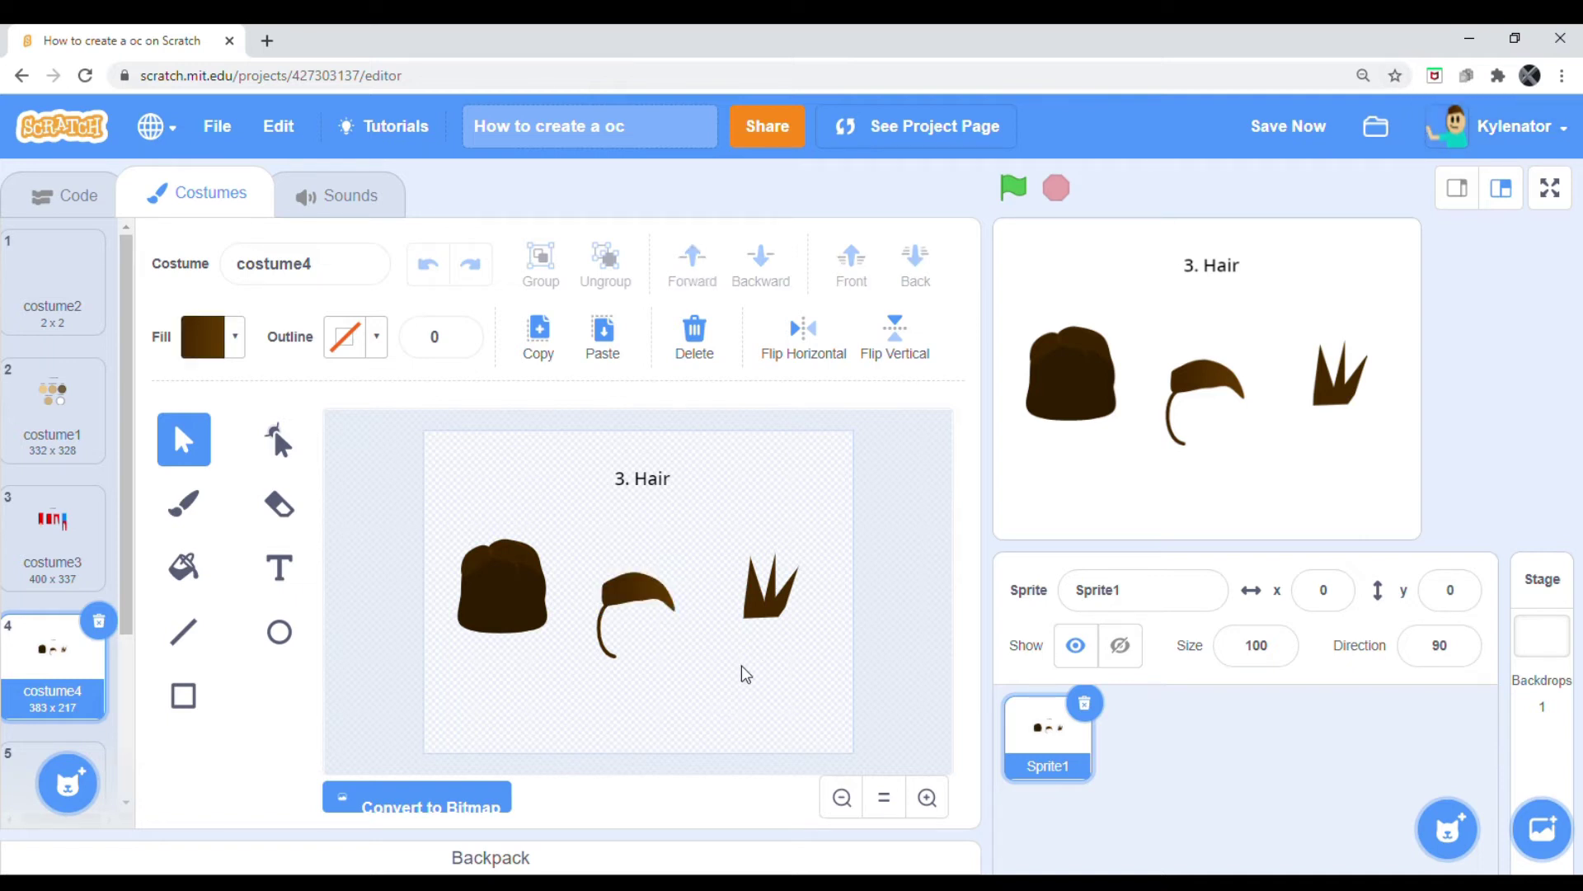
click(774, 614)
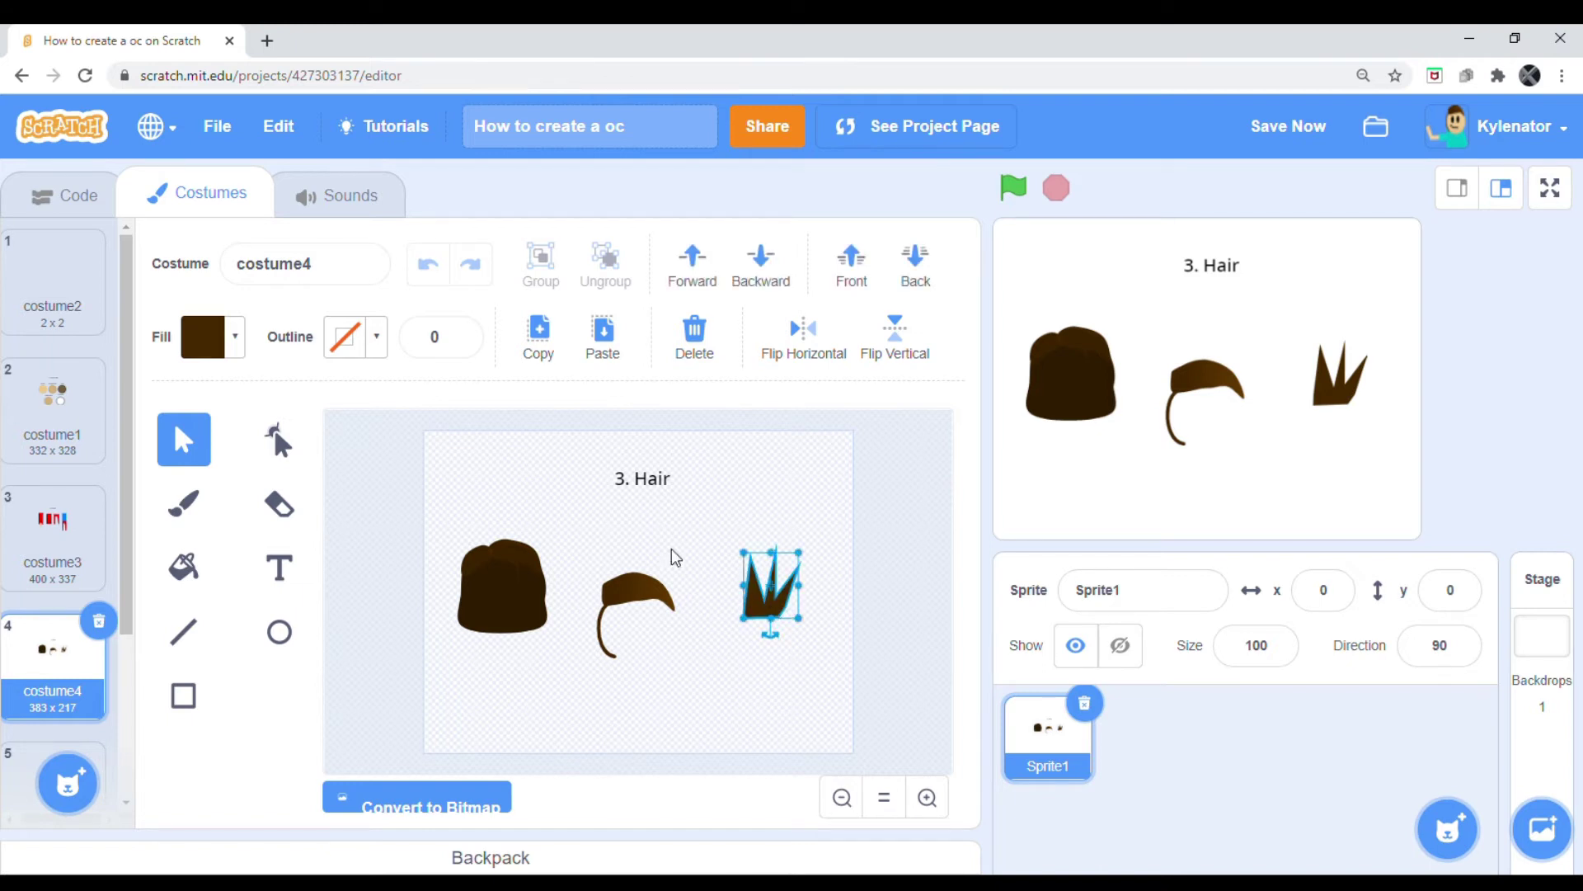
click(557, 694)
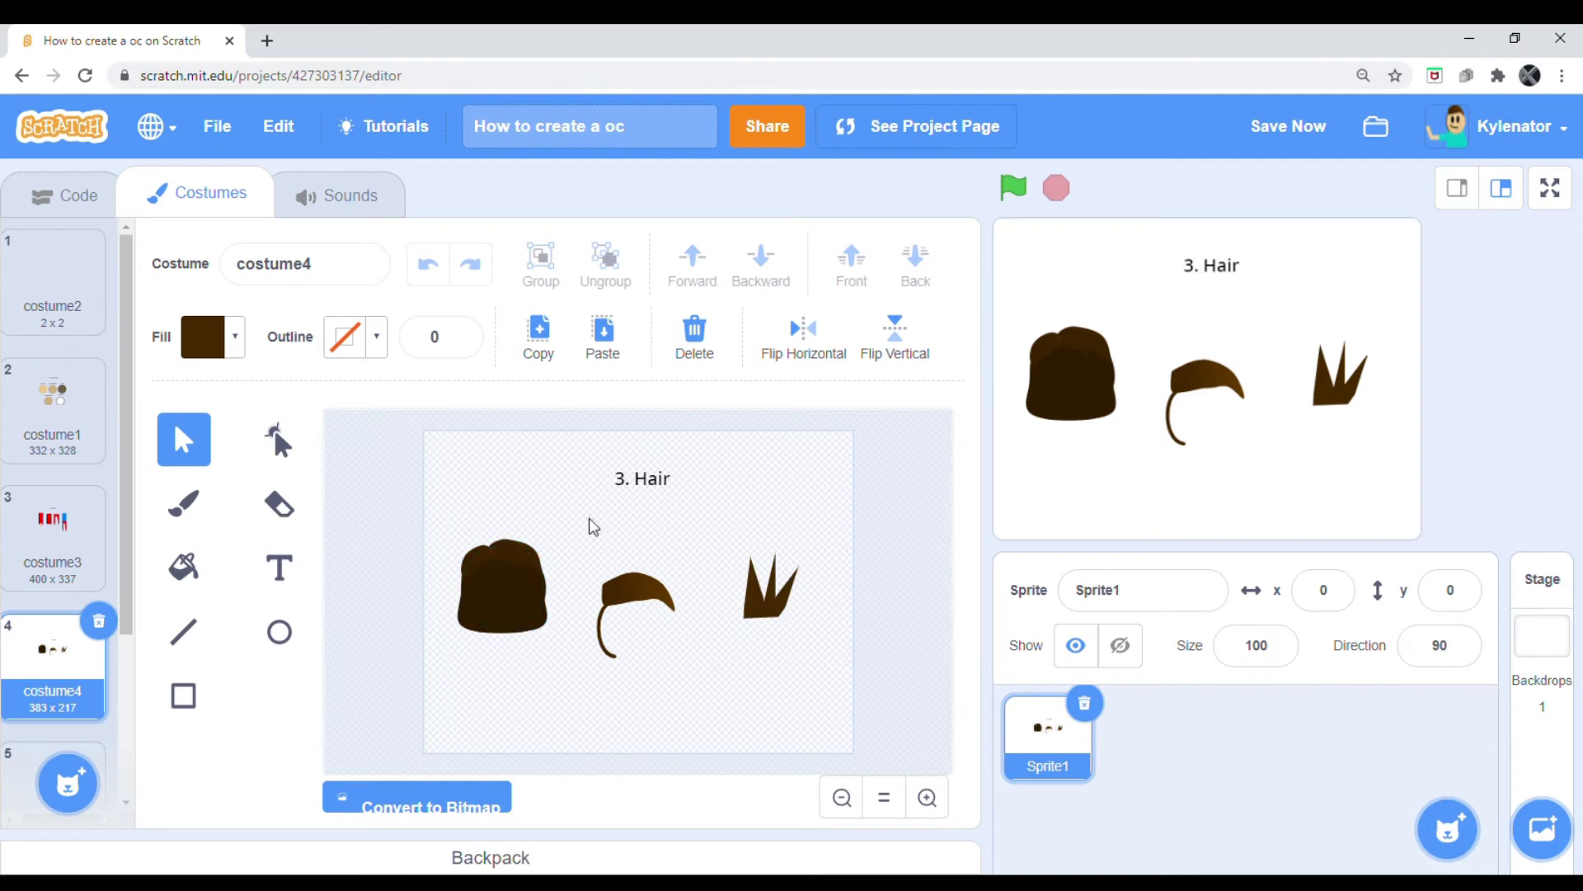
click(518, 566)
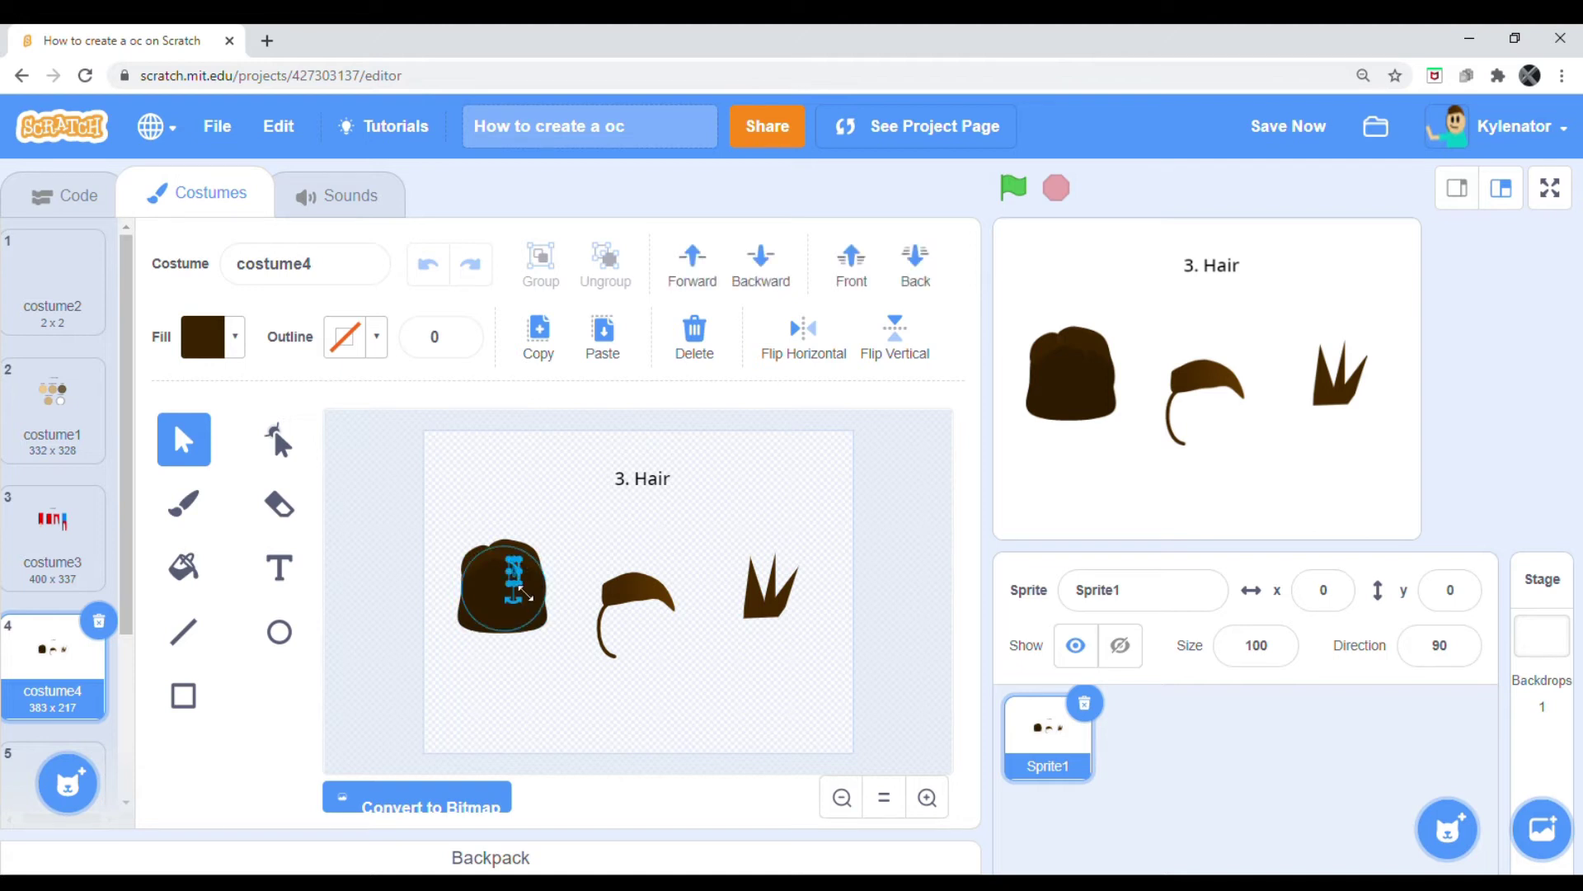
key(Delete)
click(522, 561)
key(Delete)
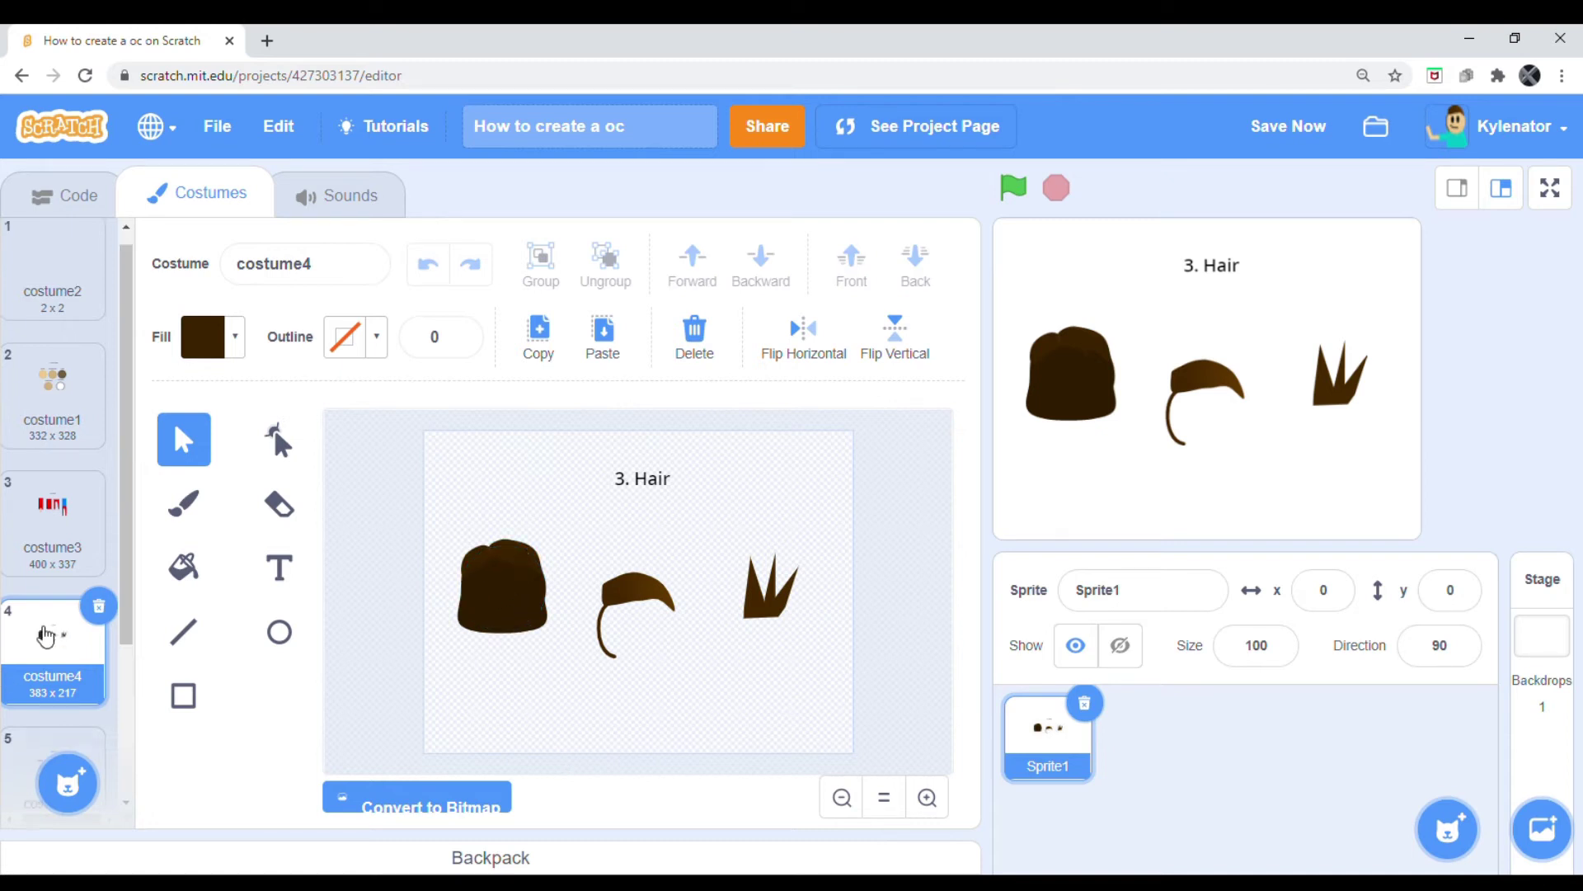
- Open costume5, which holds the mouth examples
scroll(50, 627, down, 3)
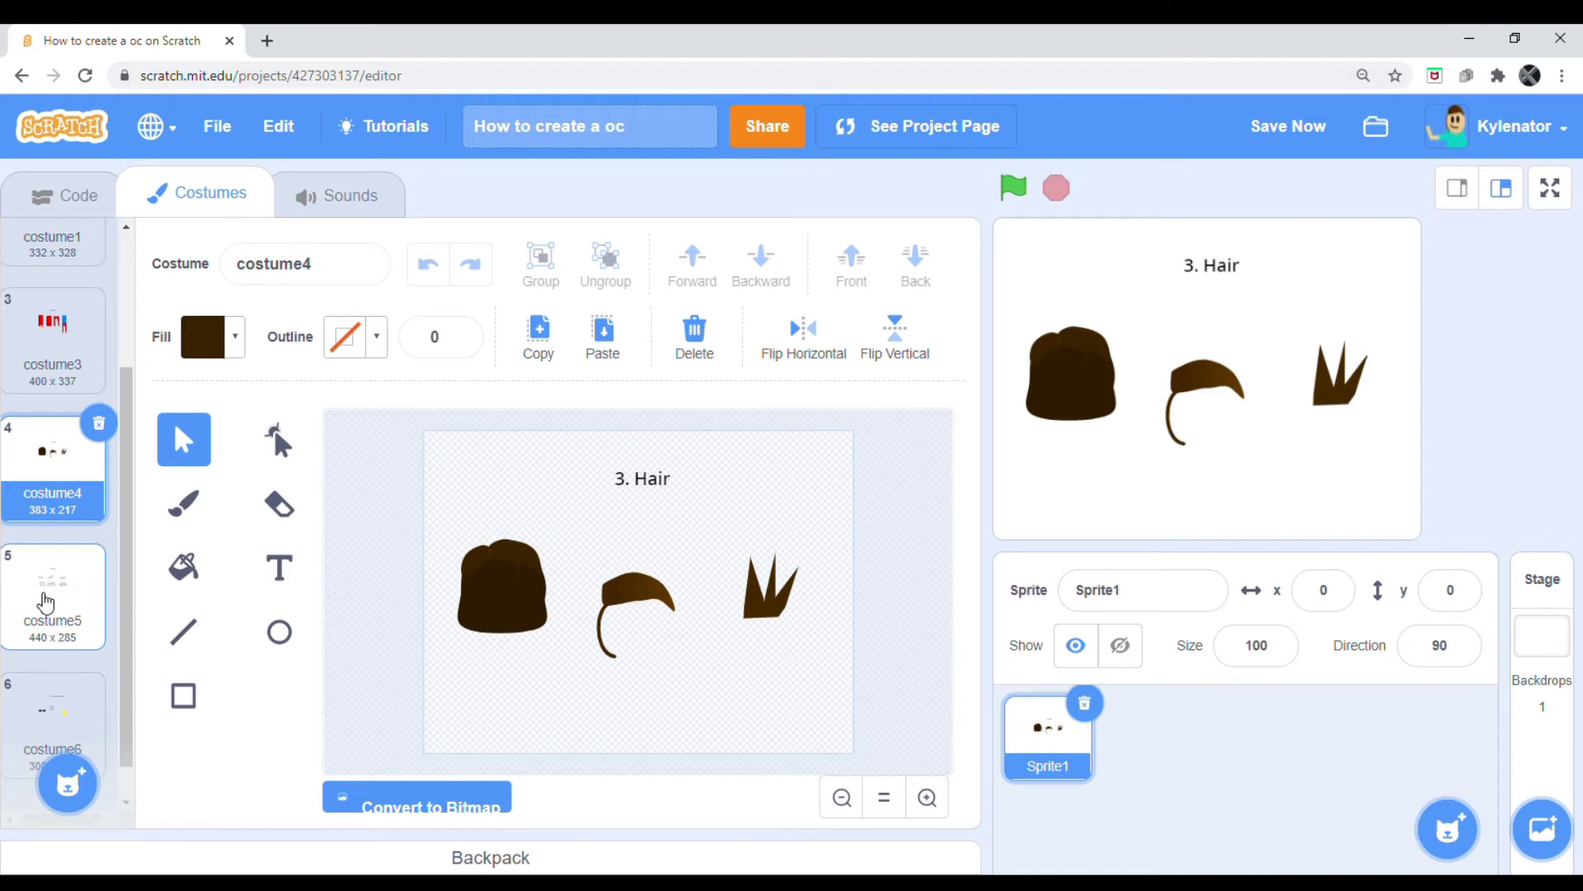
scroll(58, 602, up, 3)
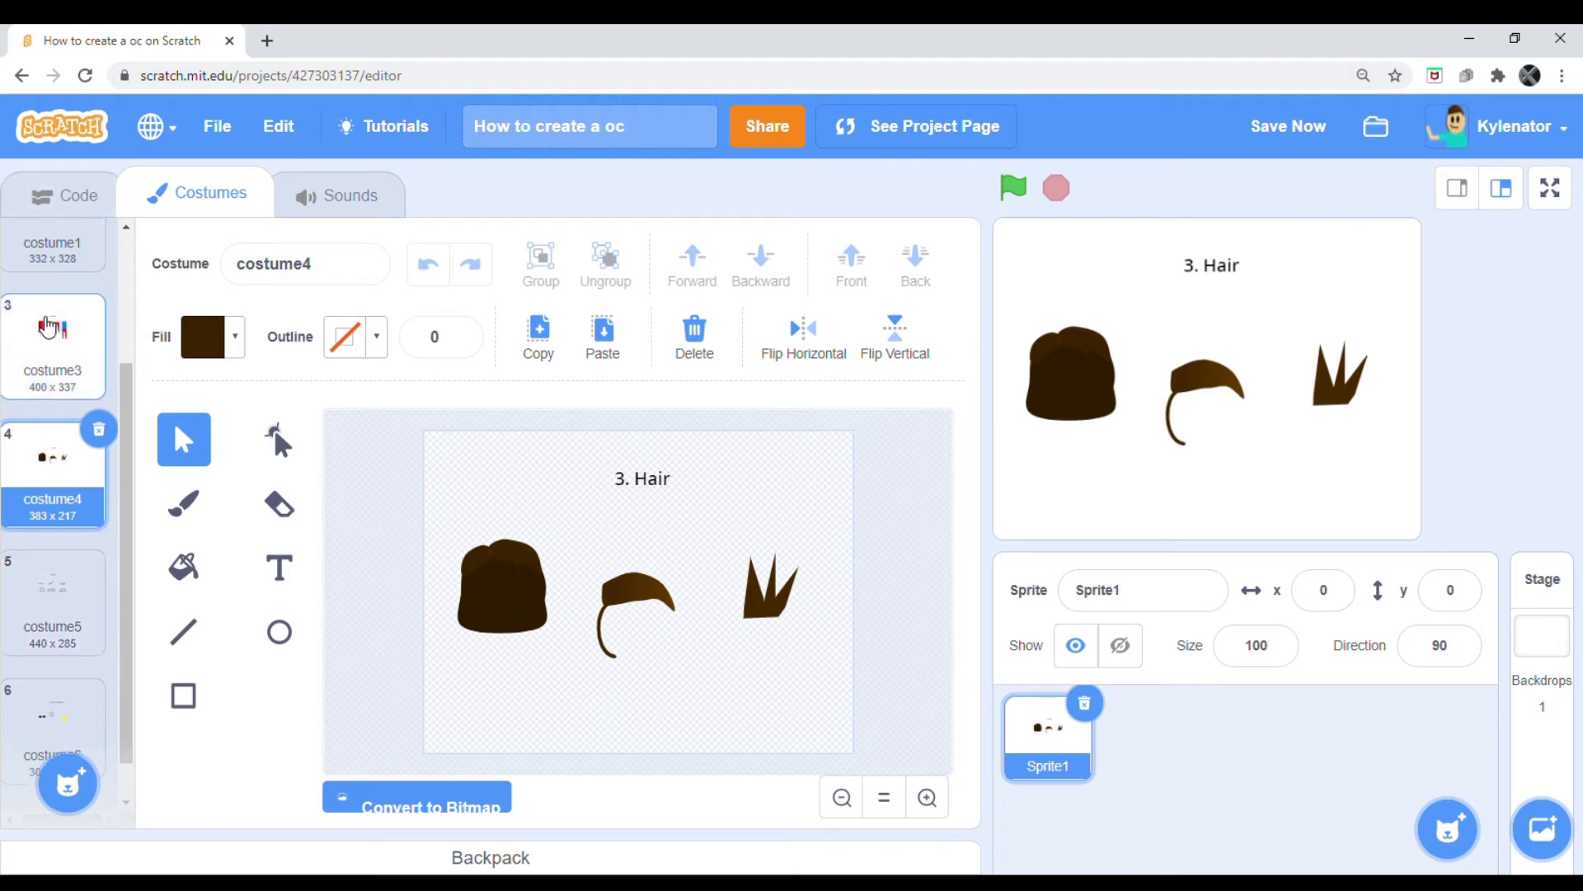
scroll(74, 436, down, 3)
click(52, 594)
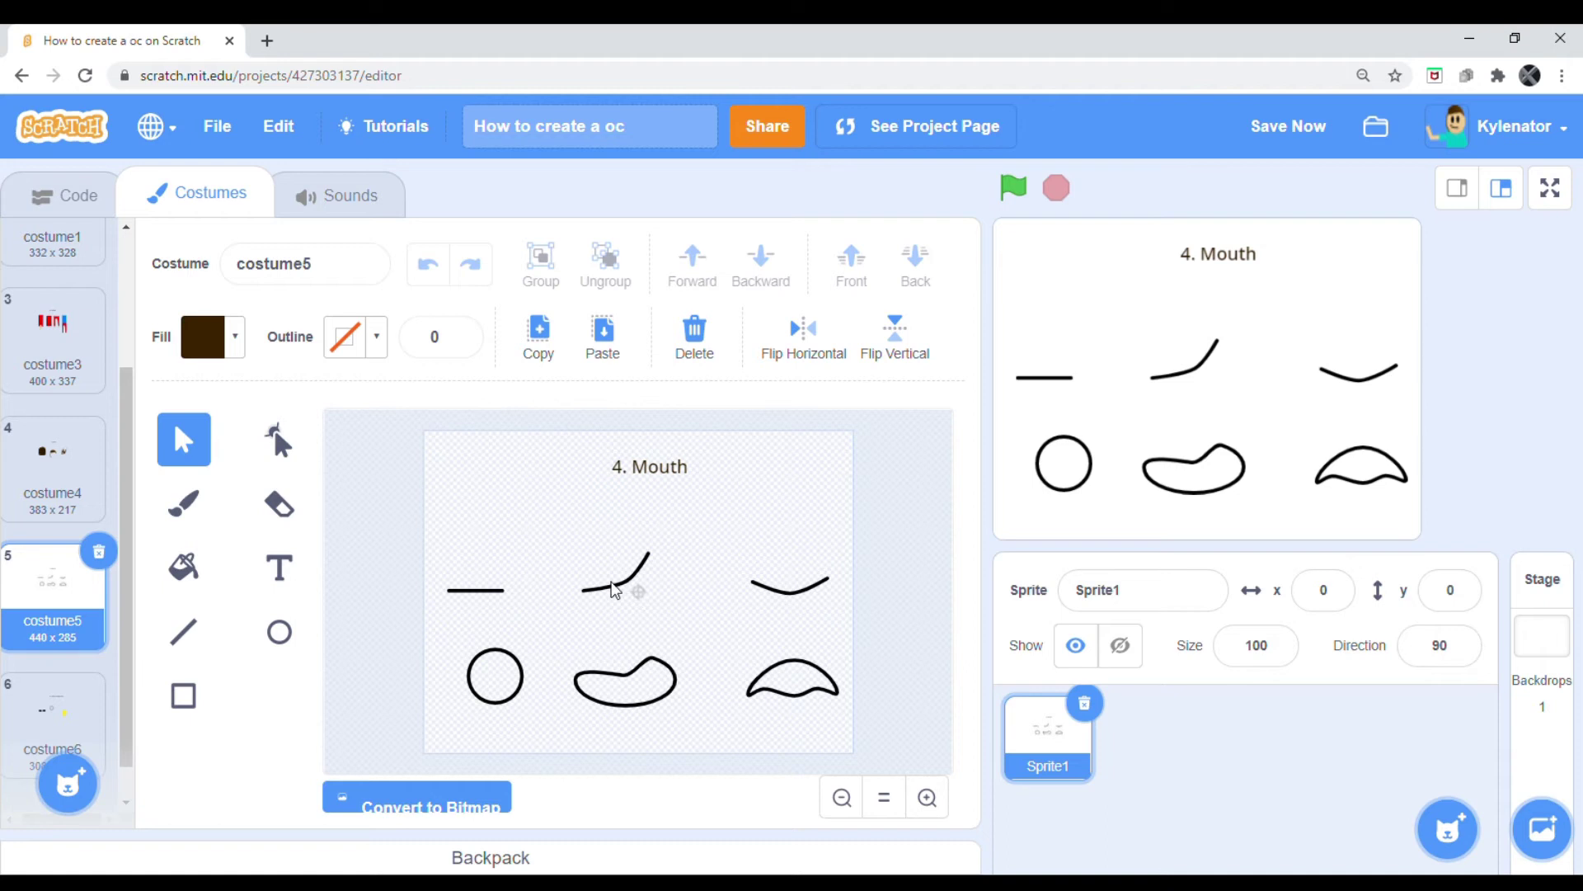
- Examine the smirk, smile and straight-line mouths by selecting each one
click(631, 582)
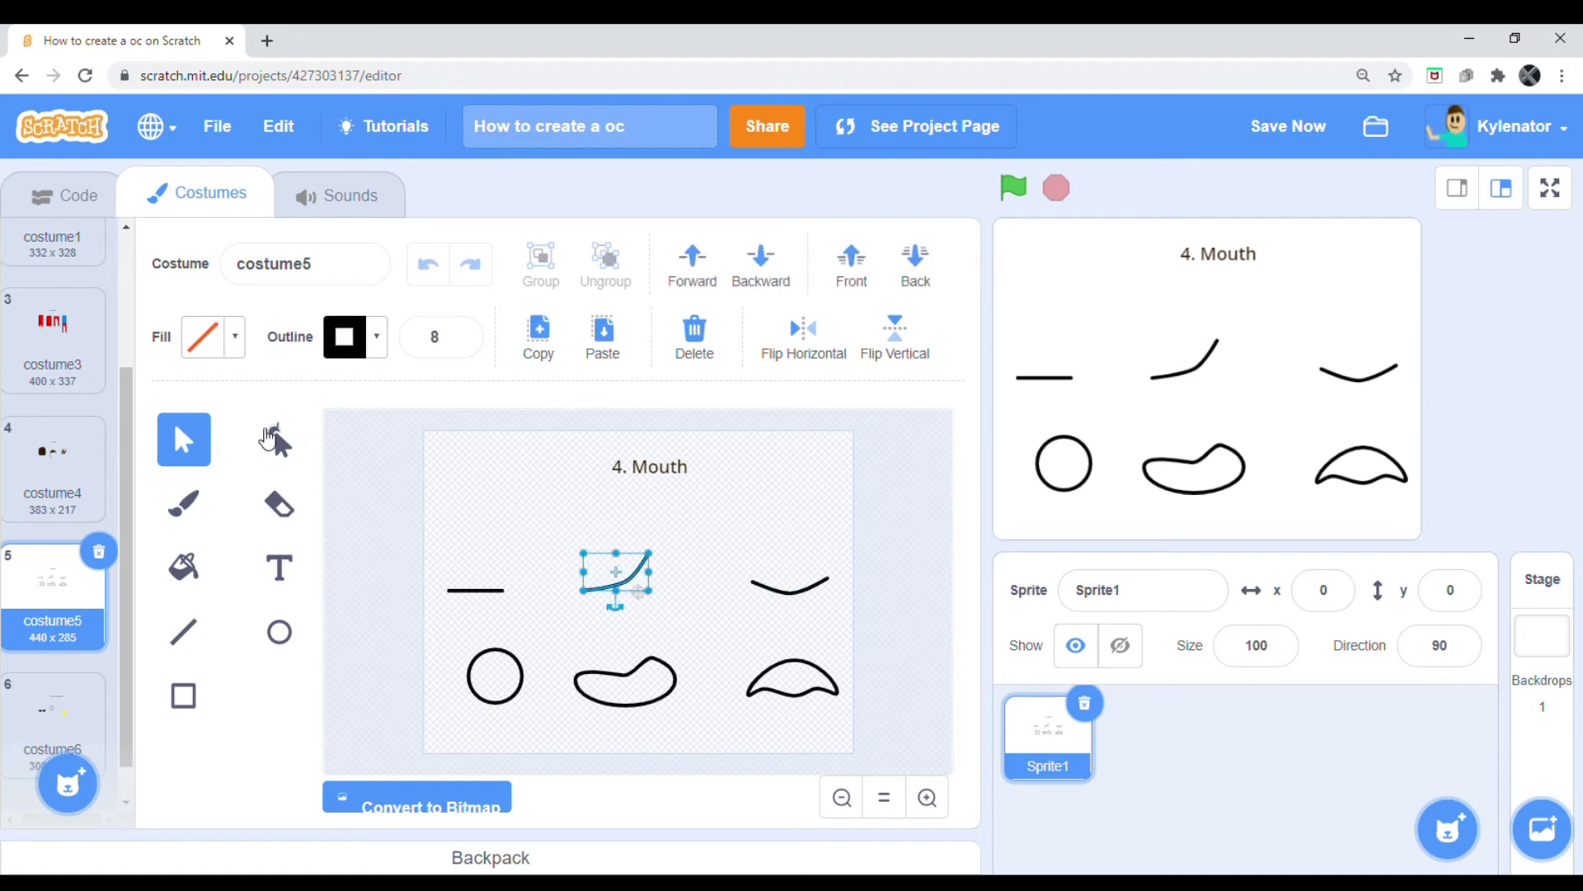
click(276, 450)
key(s)
click(733, 545)
click(789, 598)
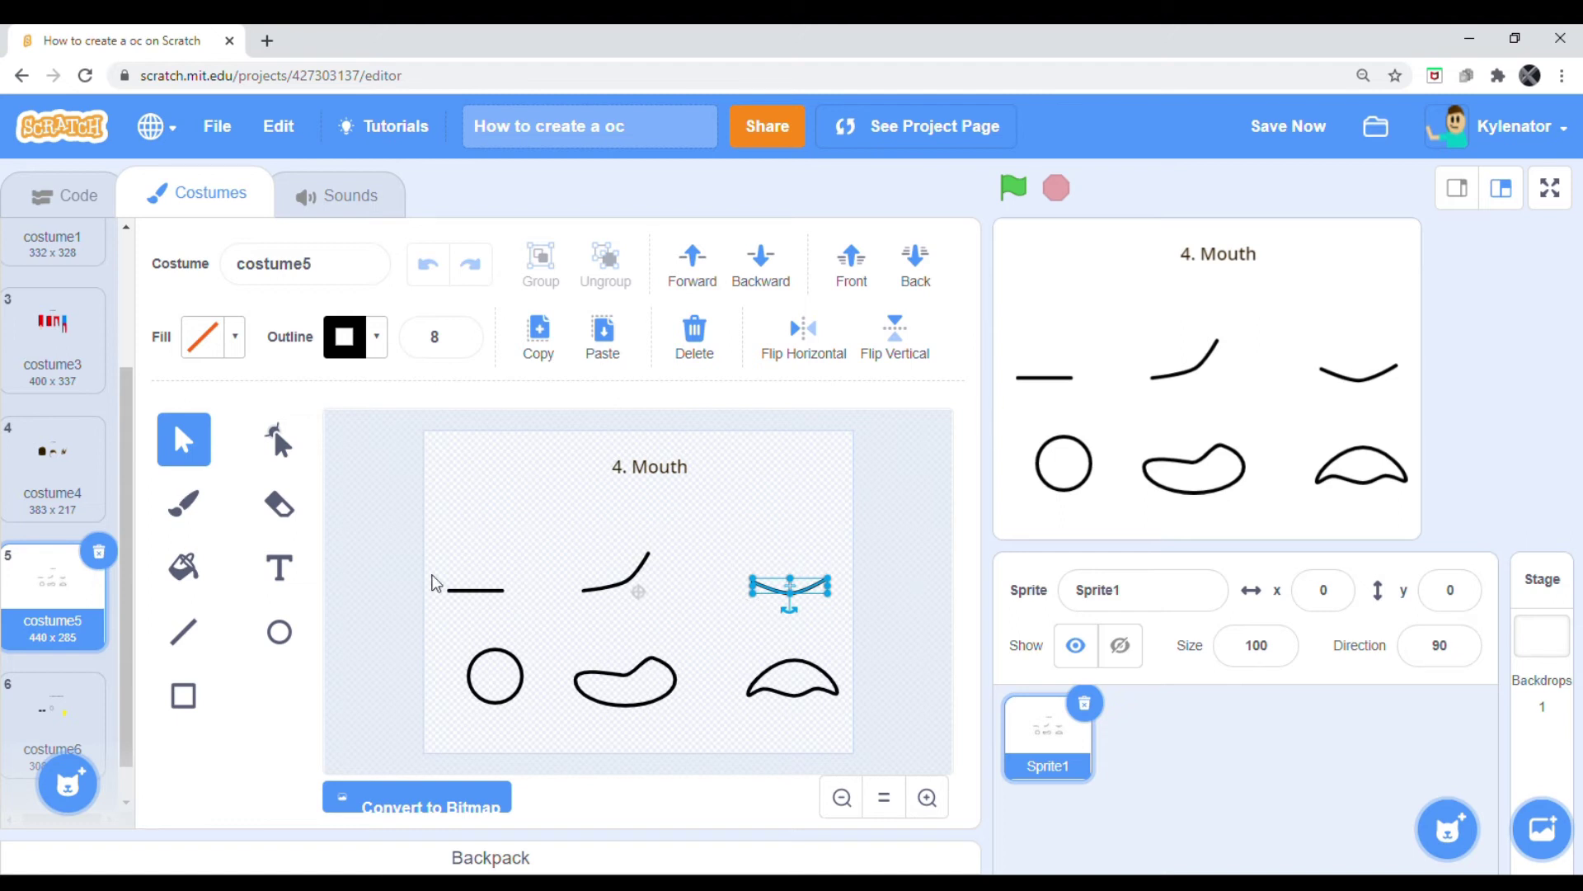
click(710, 612)
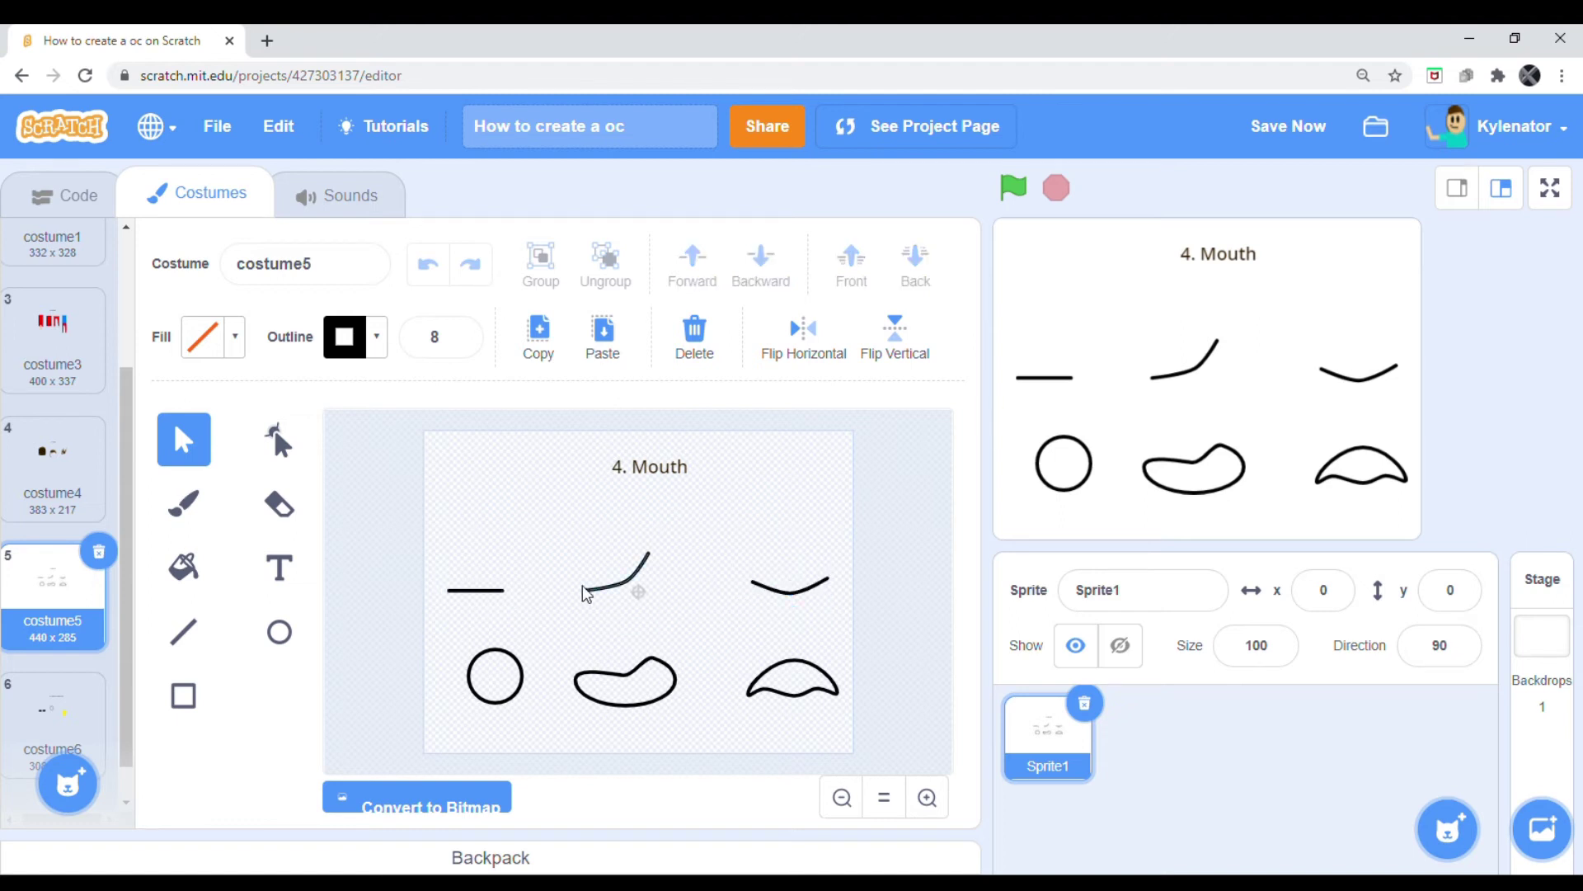
click(806, 601)
click(567, 607)
click(497, 592)
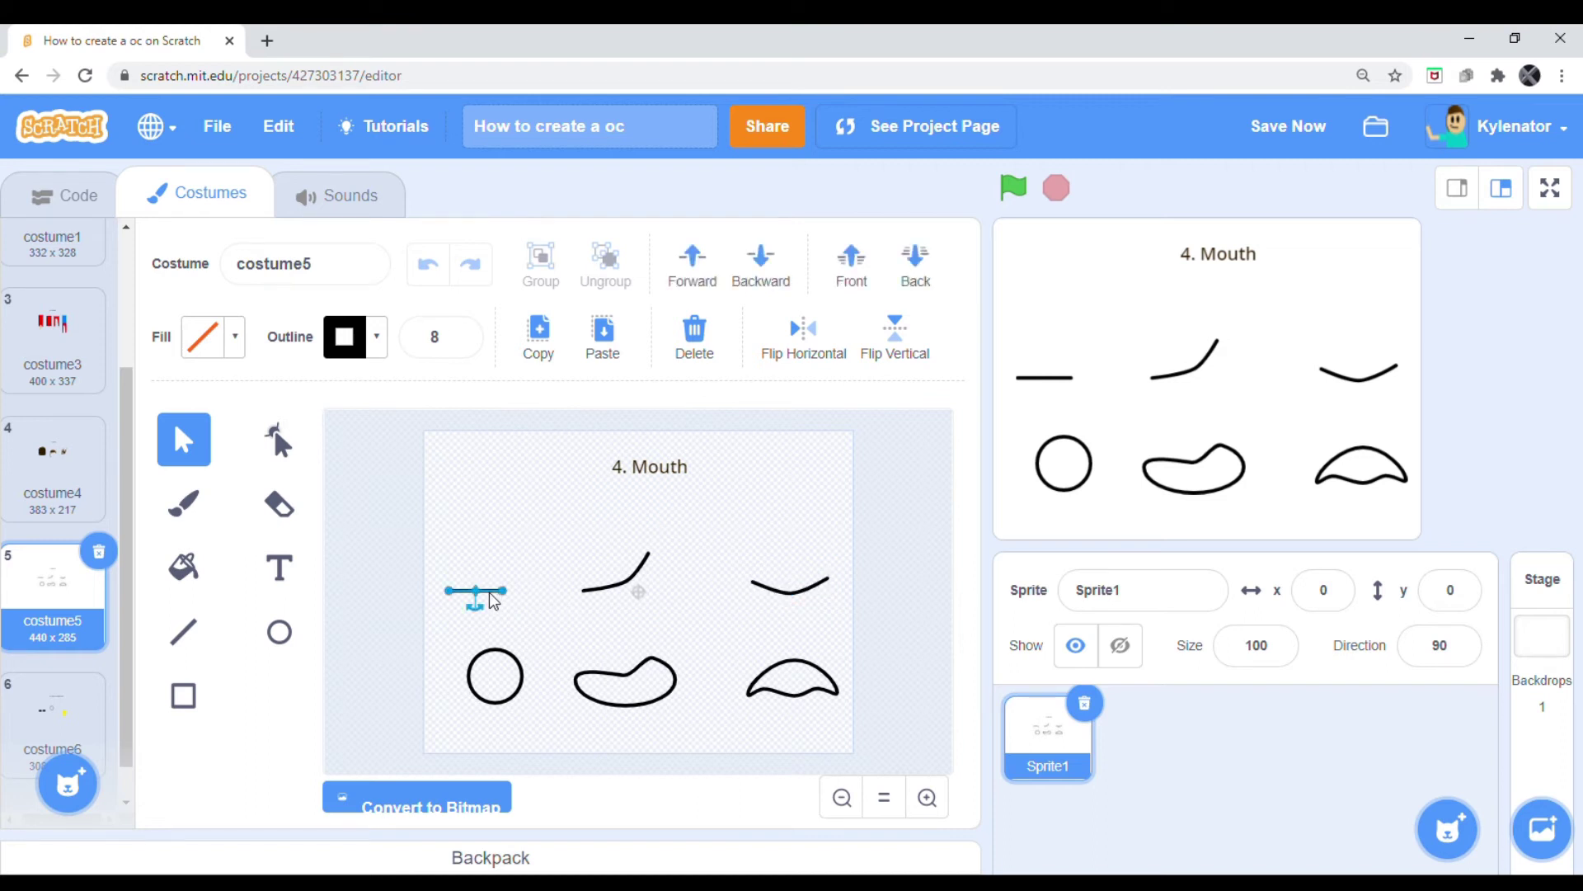
click(522, 637)
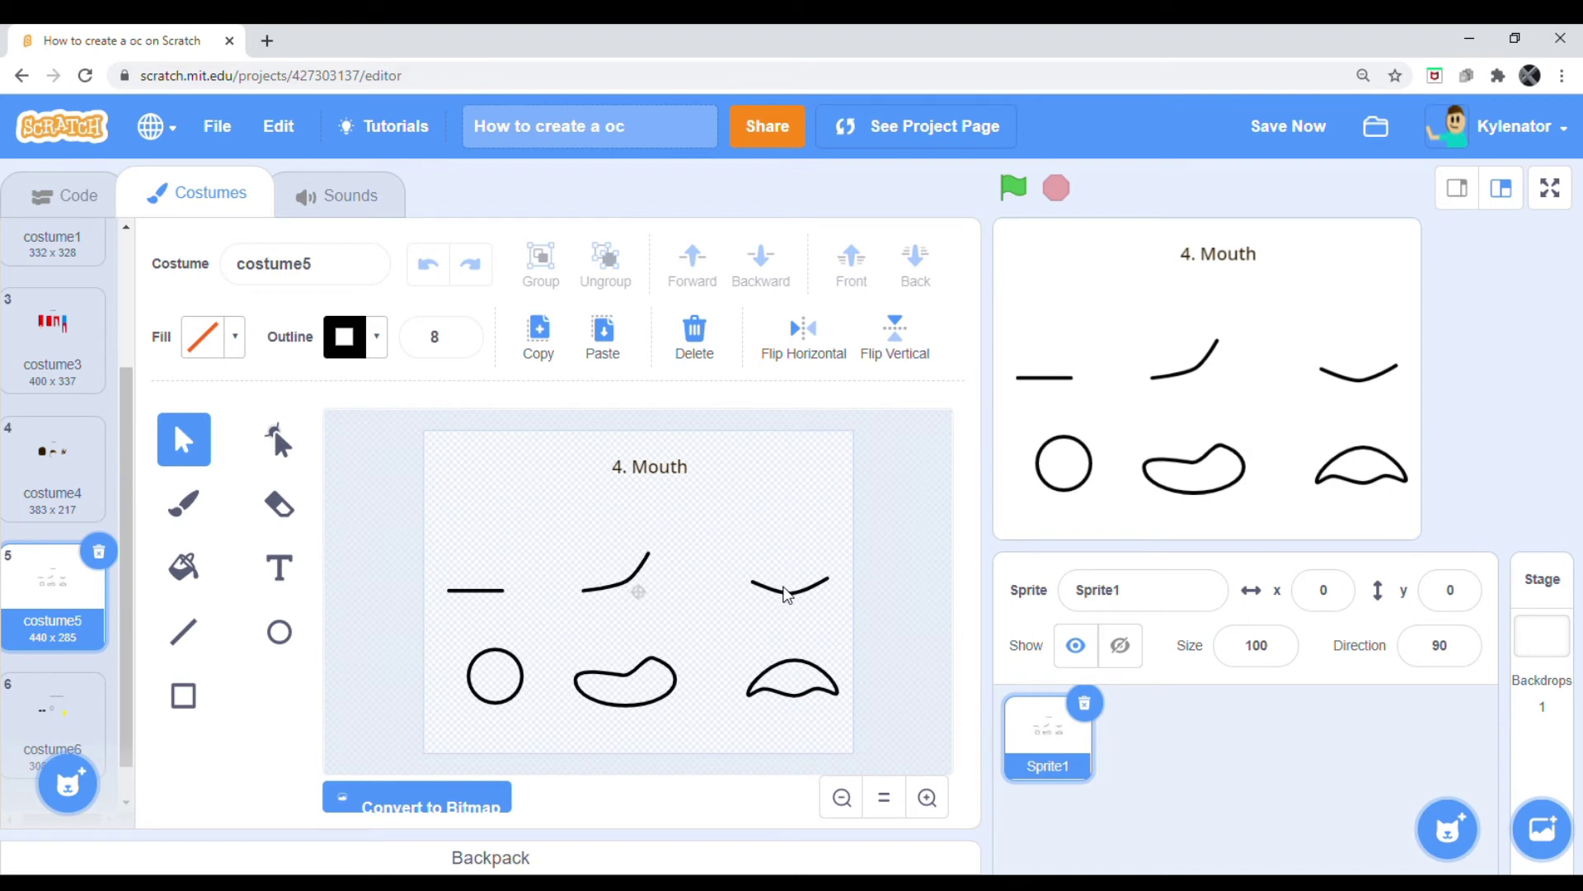
- Flip the smile-shaped mouth curve vertically to make it a frown
click(794, 597)
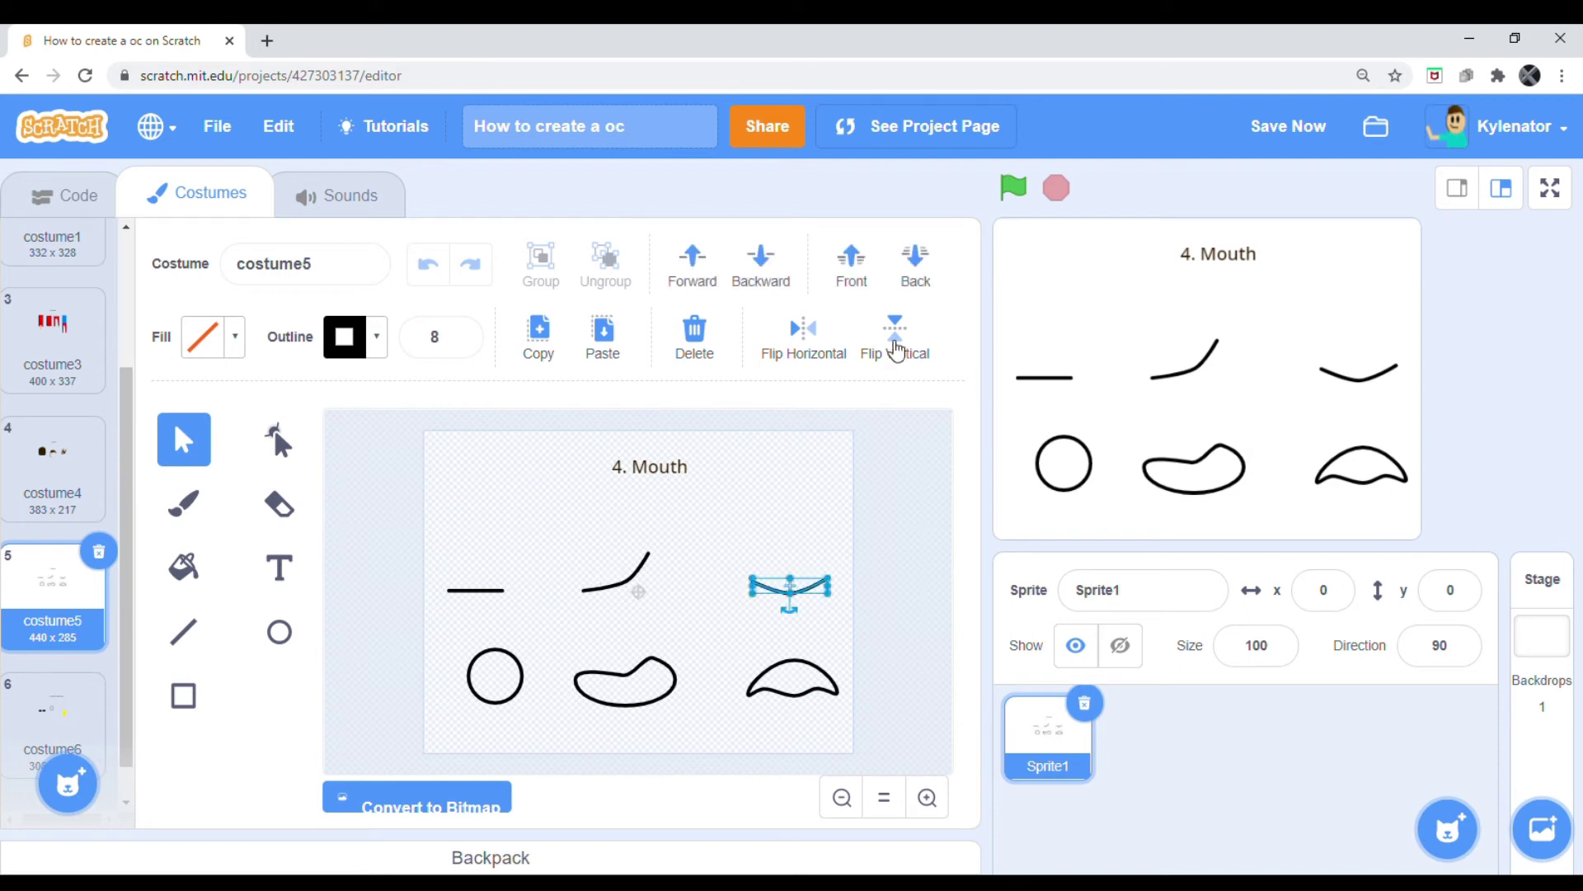
click(894, 338)
click(818, 514)
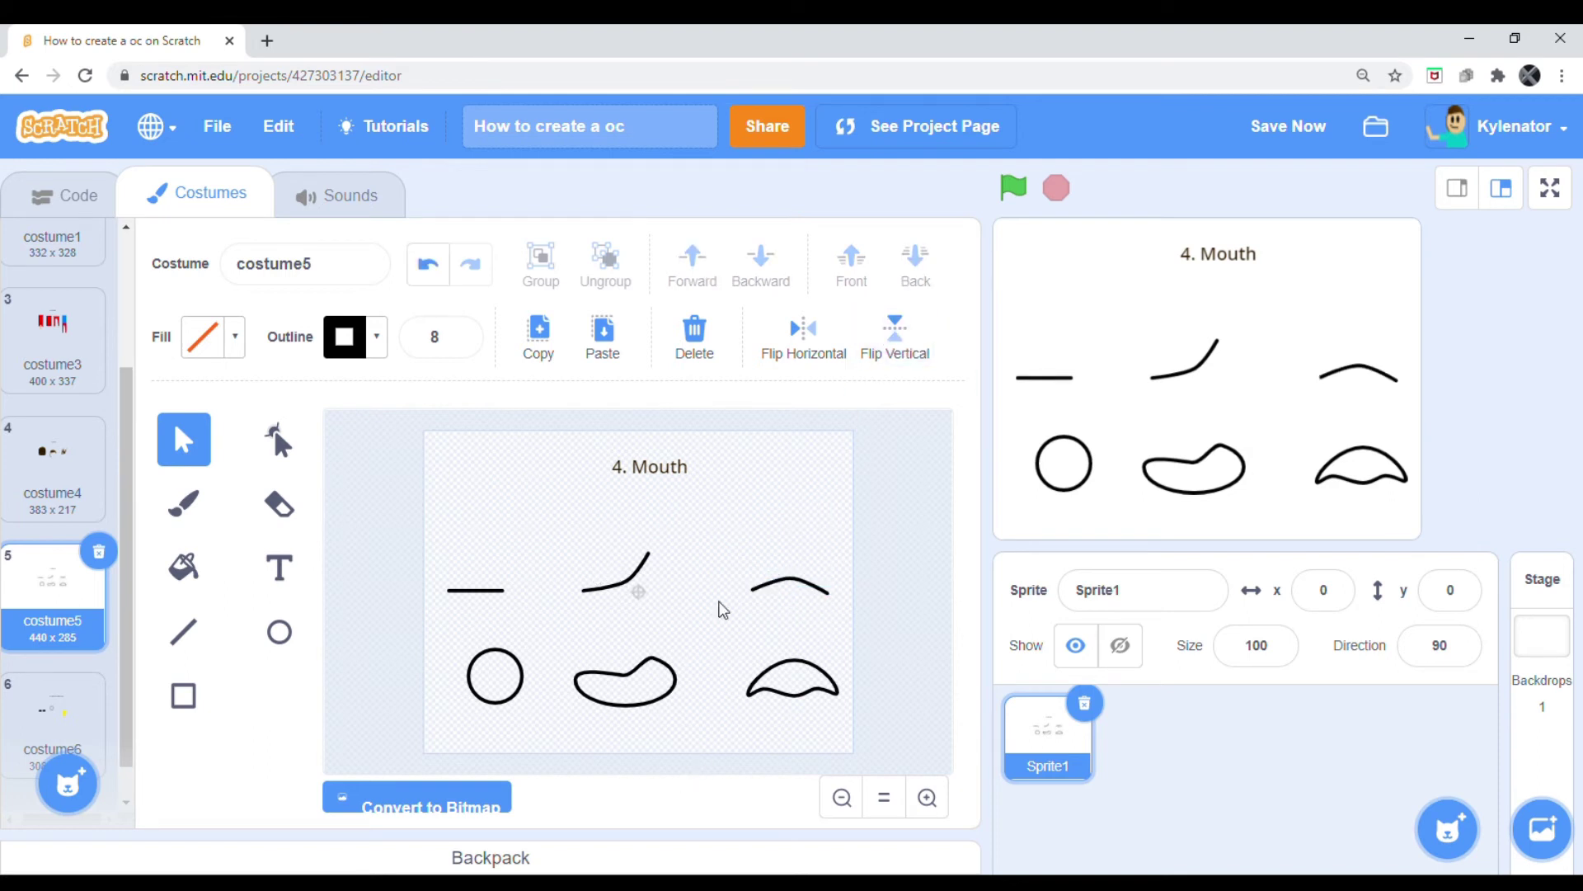
- Examine the circle, bean-shaped and open-frown mouths by selecting each one
click(513, 701)
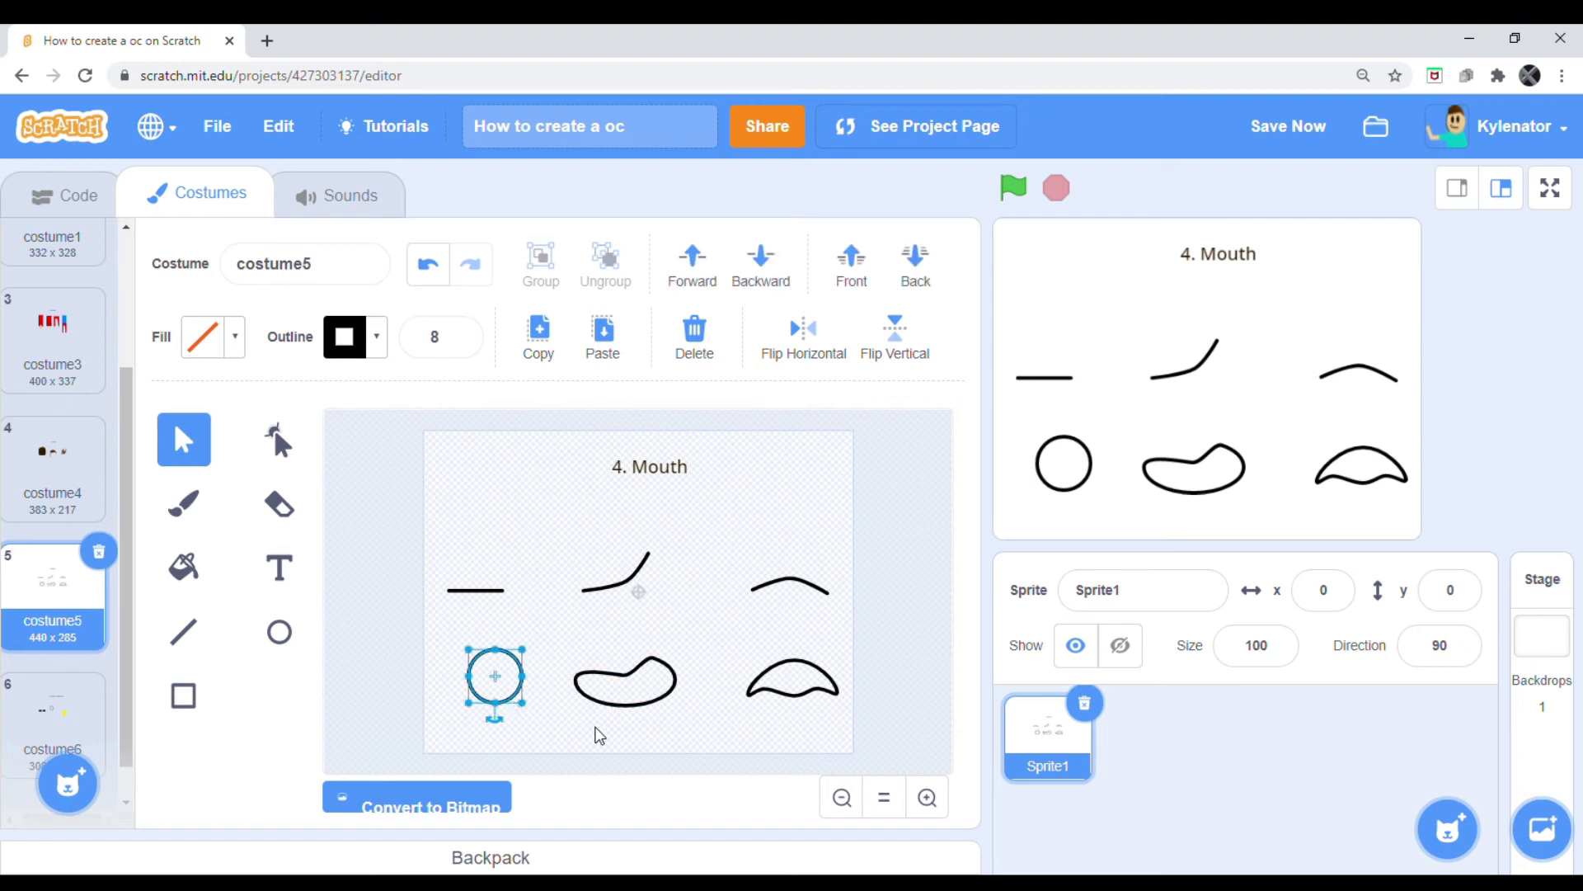
click(623, 706)
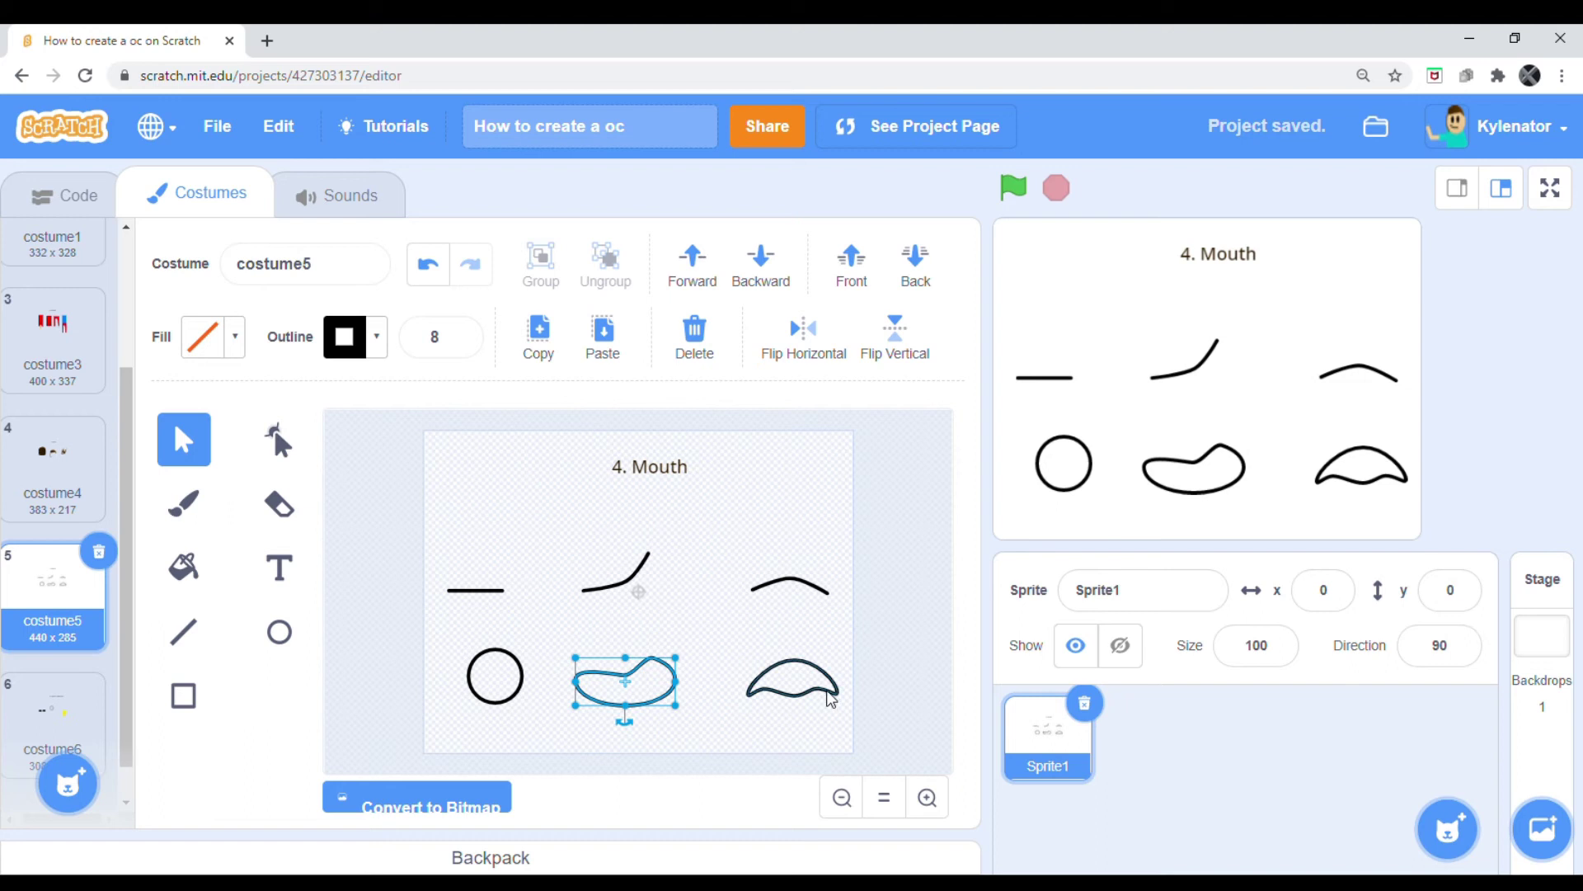
click(831, 700)
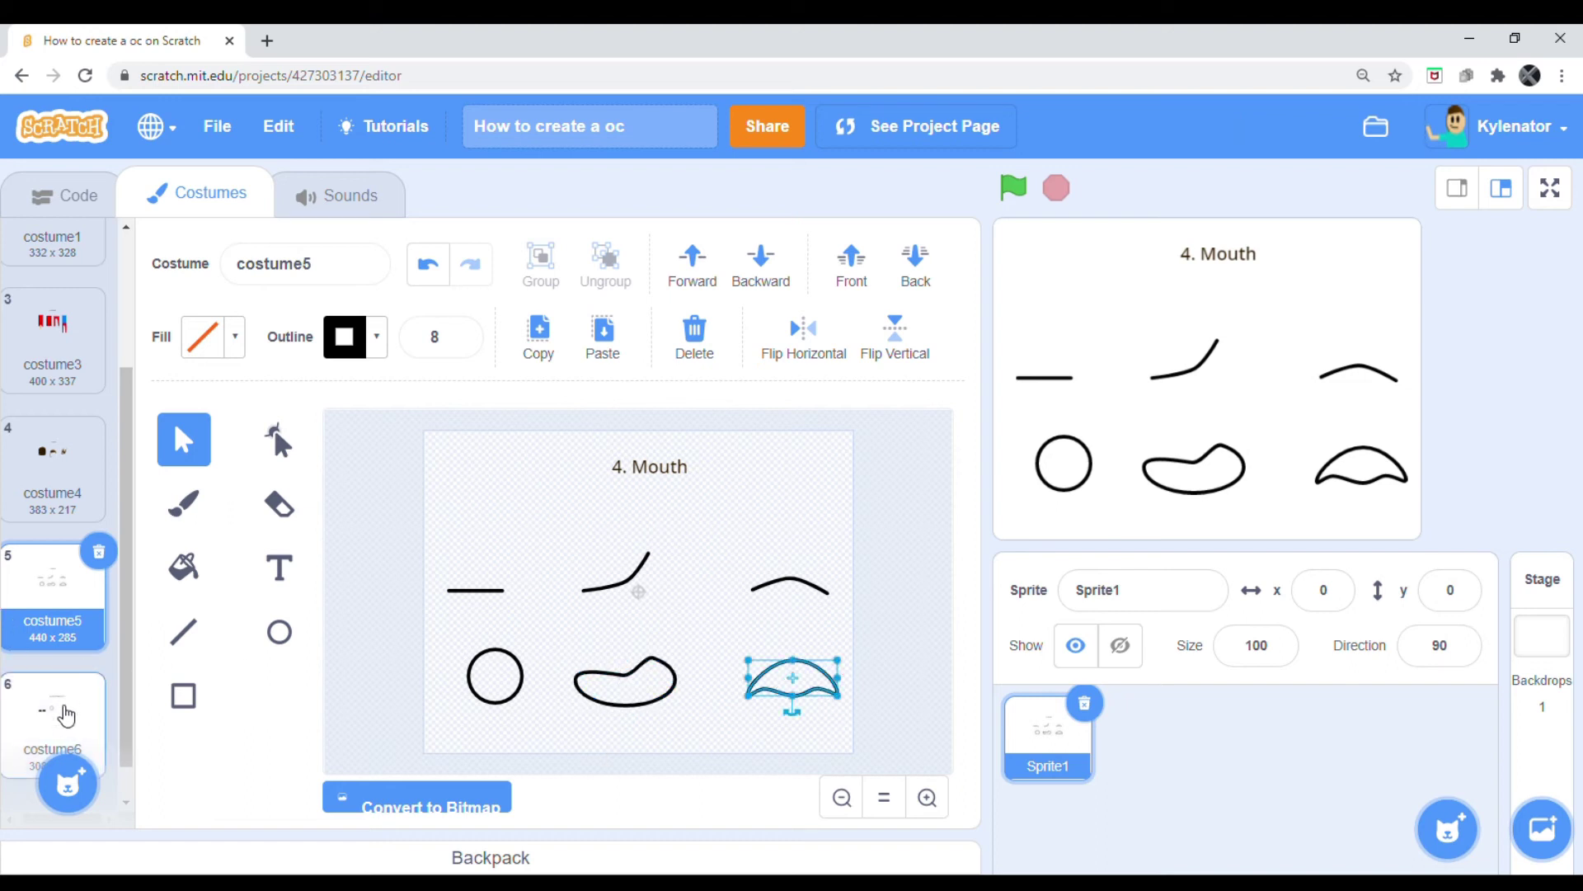
- Open costume6 and examine the extra features by selecting the black ovals, the outlined oval and the yellow shape
click(66, 715)
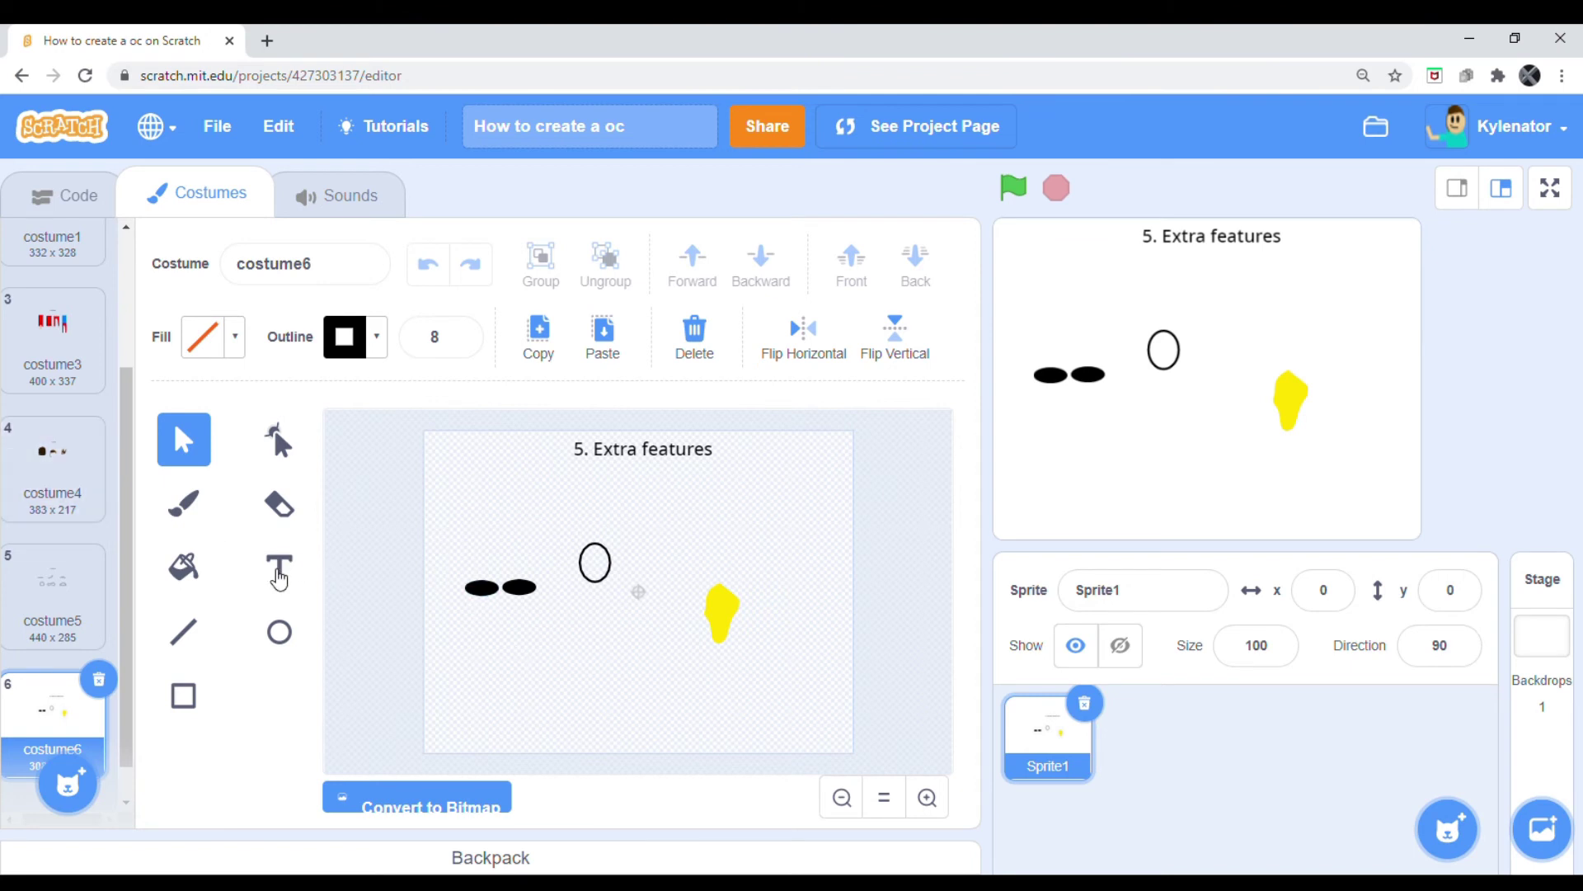
drag(426, 523, 559, 655)
drag(560, 504, 665, 656)
drag(682, 558, 779, 736)
drag(741, 509, 686, 732)
click(630, 505)
drag(668, 678, 576, 495)
click(541, 515)
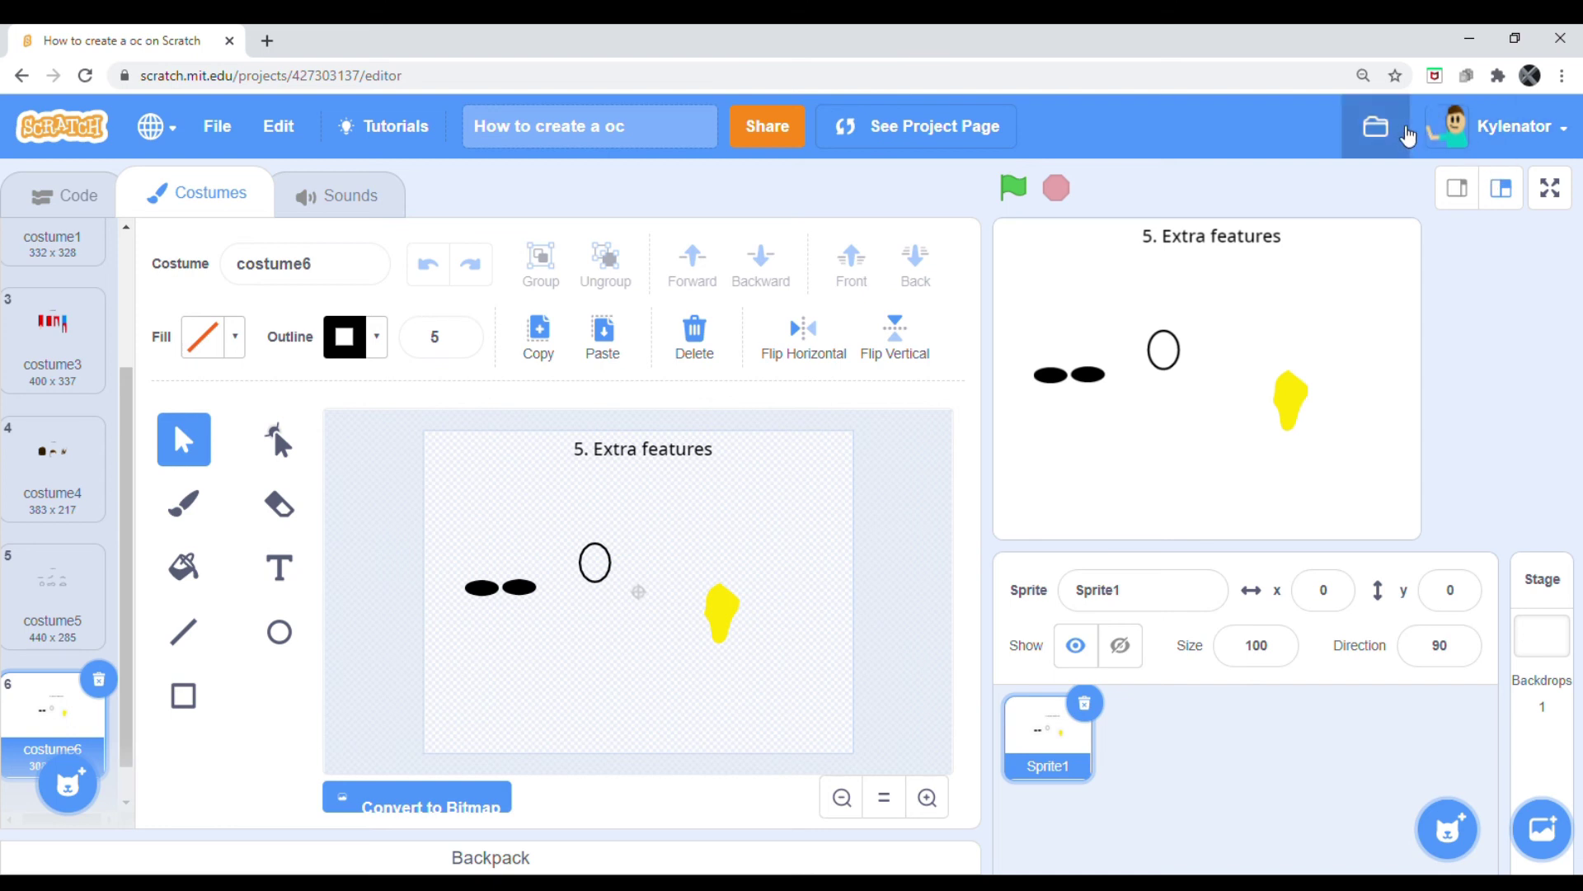
- Go to the My Stuff project list and open the "Black Lives Mater!" project in a new tab
click(1376, 126)
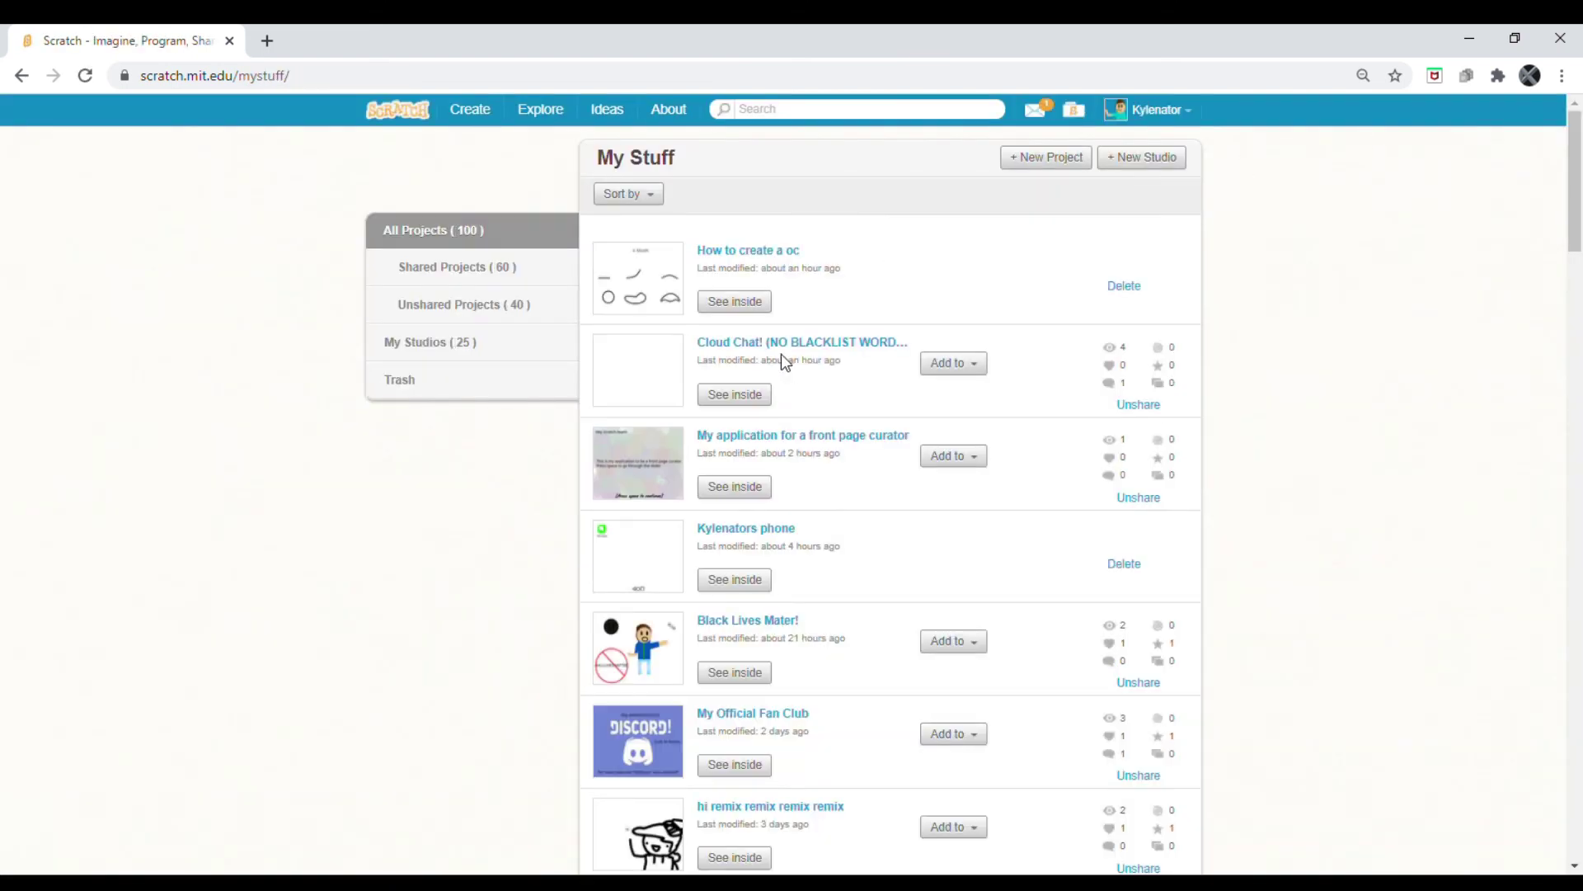
scroll(764, 328, down, 13)
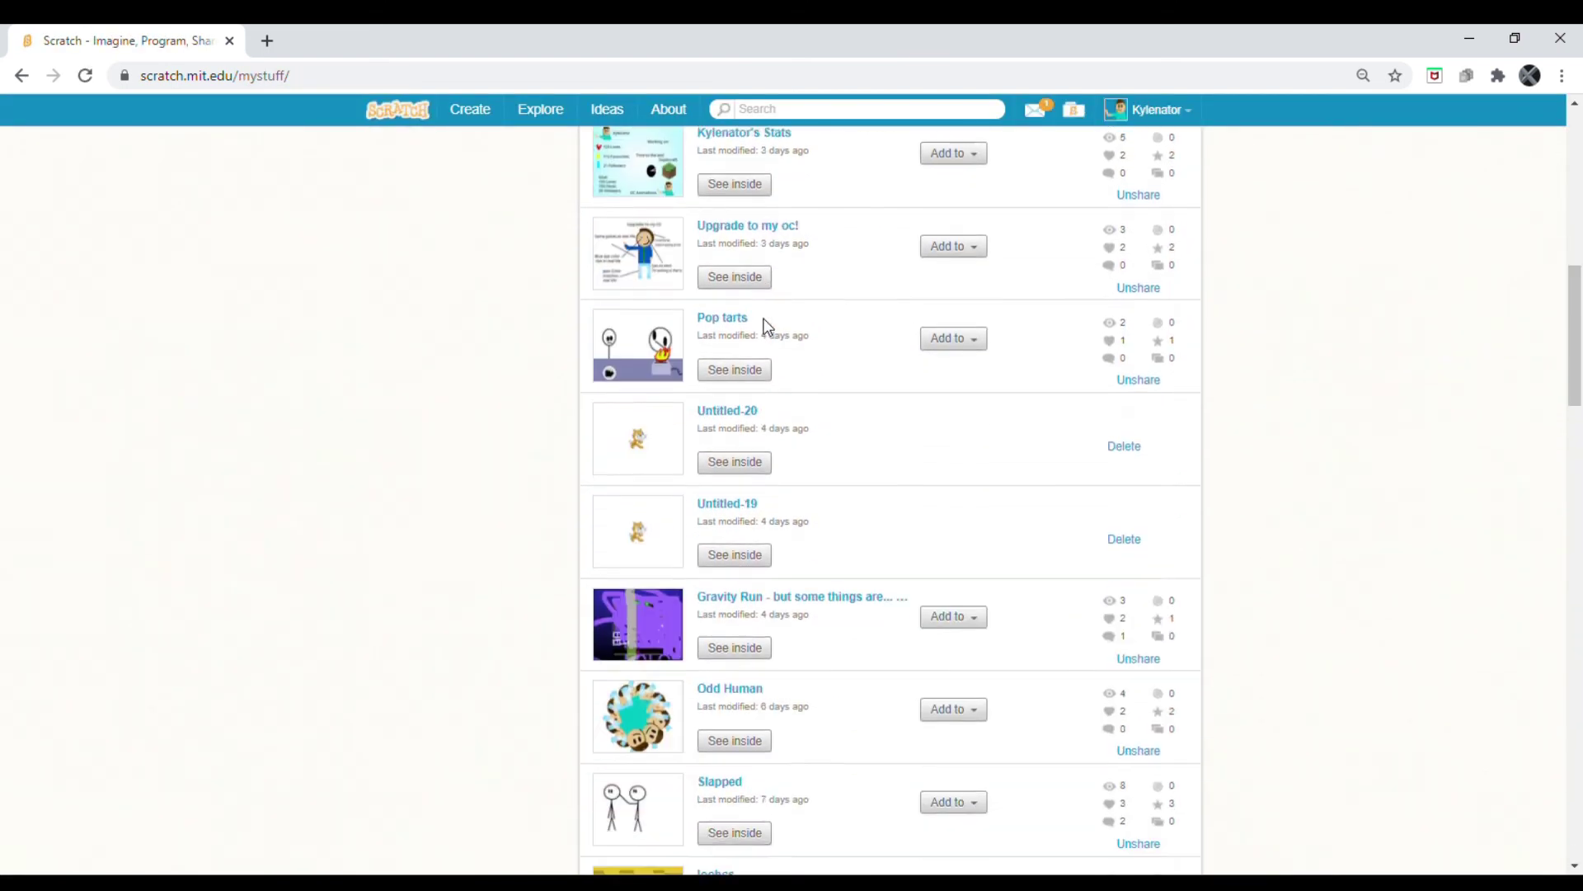
scroll(796, 280, down, 2)
scroll(747, 256, up, 5)
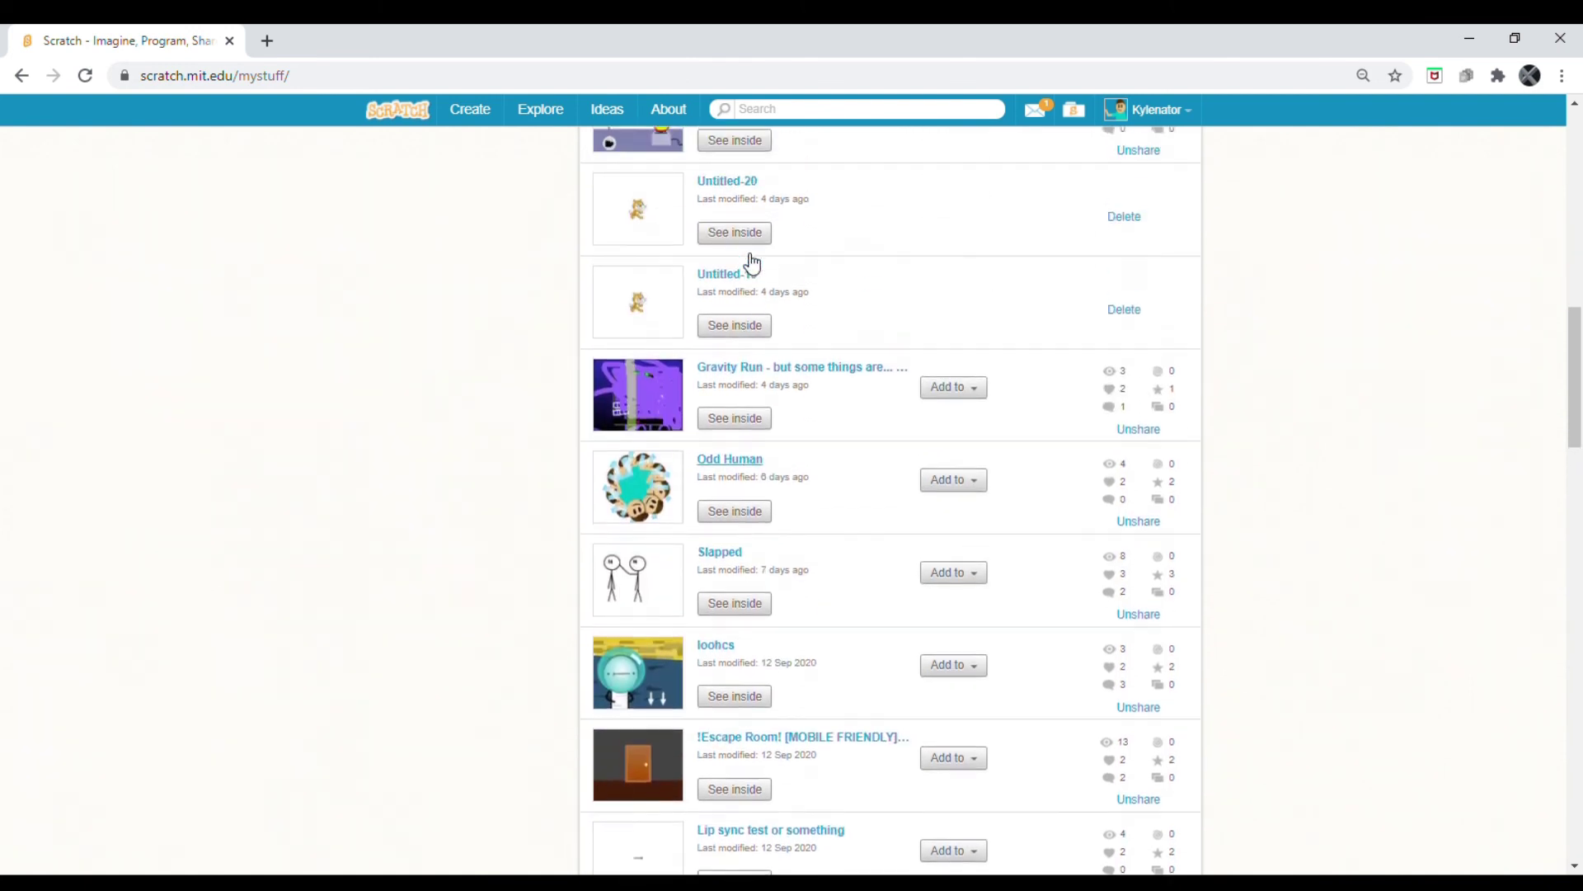
scroll(736, 368, down, 4)
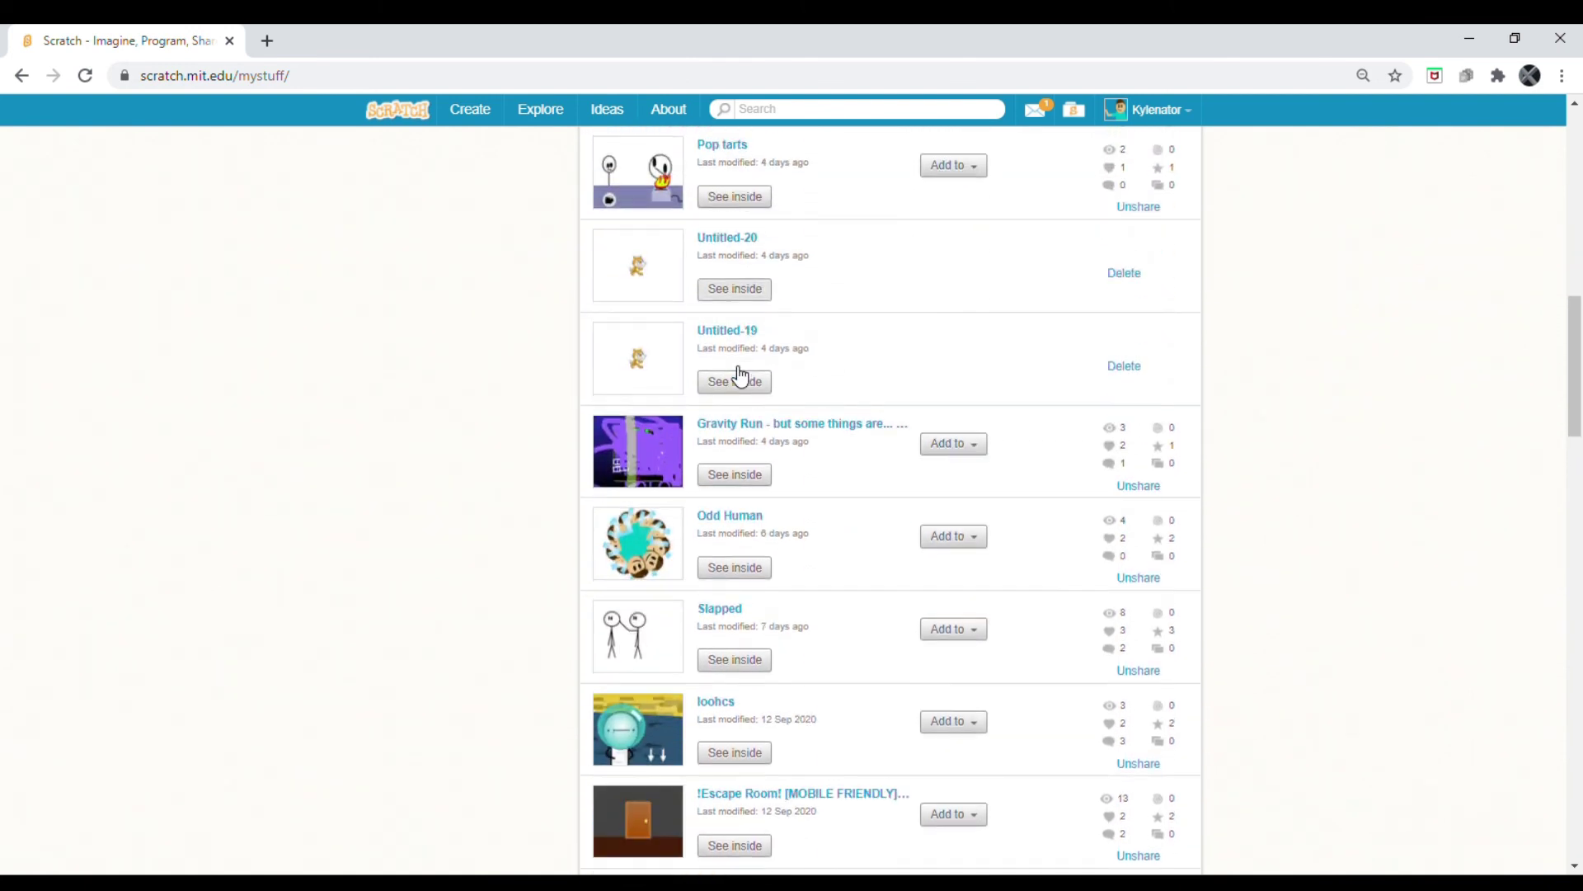
scroll(731, 365, up, 4)
scroll(777, 409, up, 7)
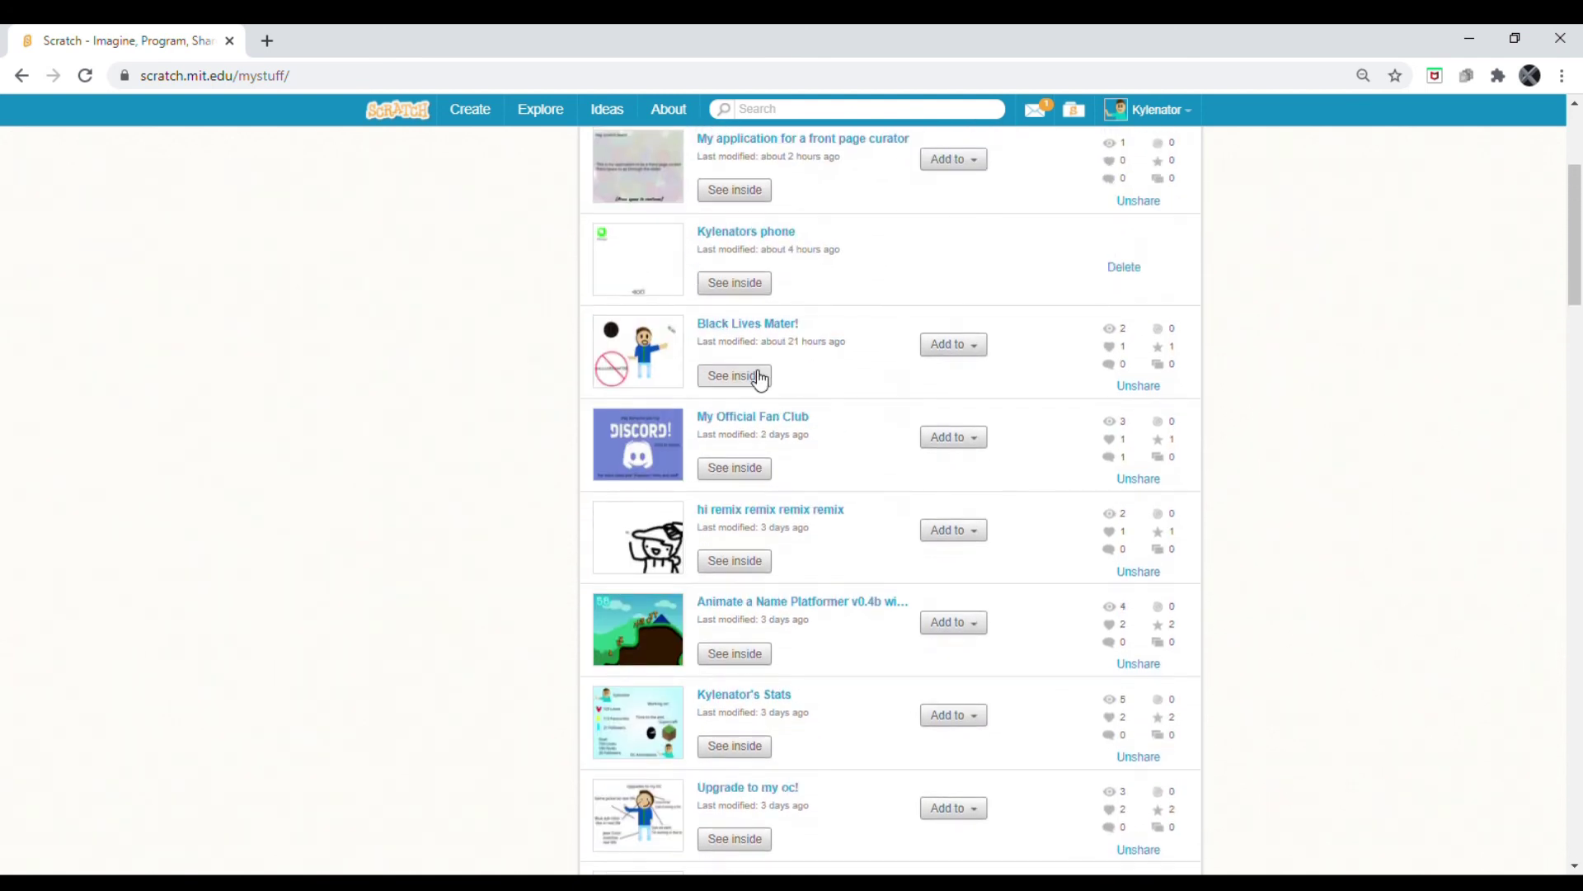
middle_click(750, 327)
click(330, 37)
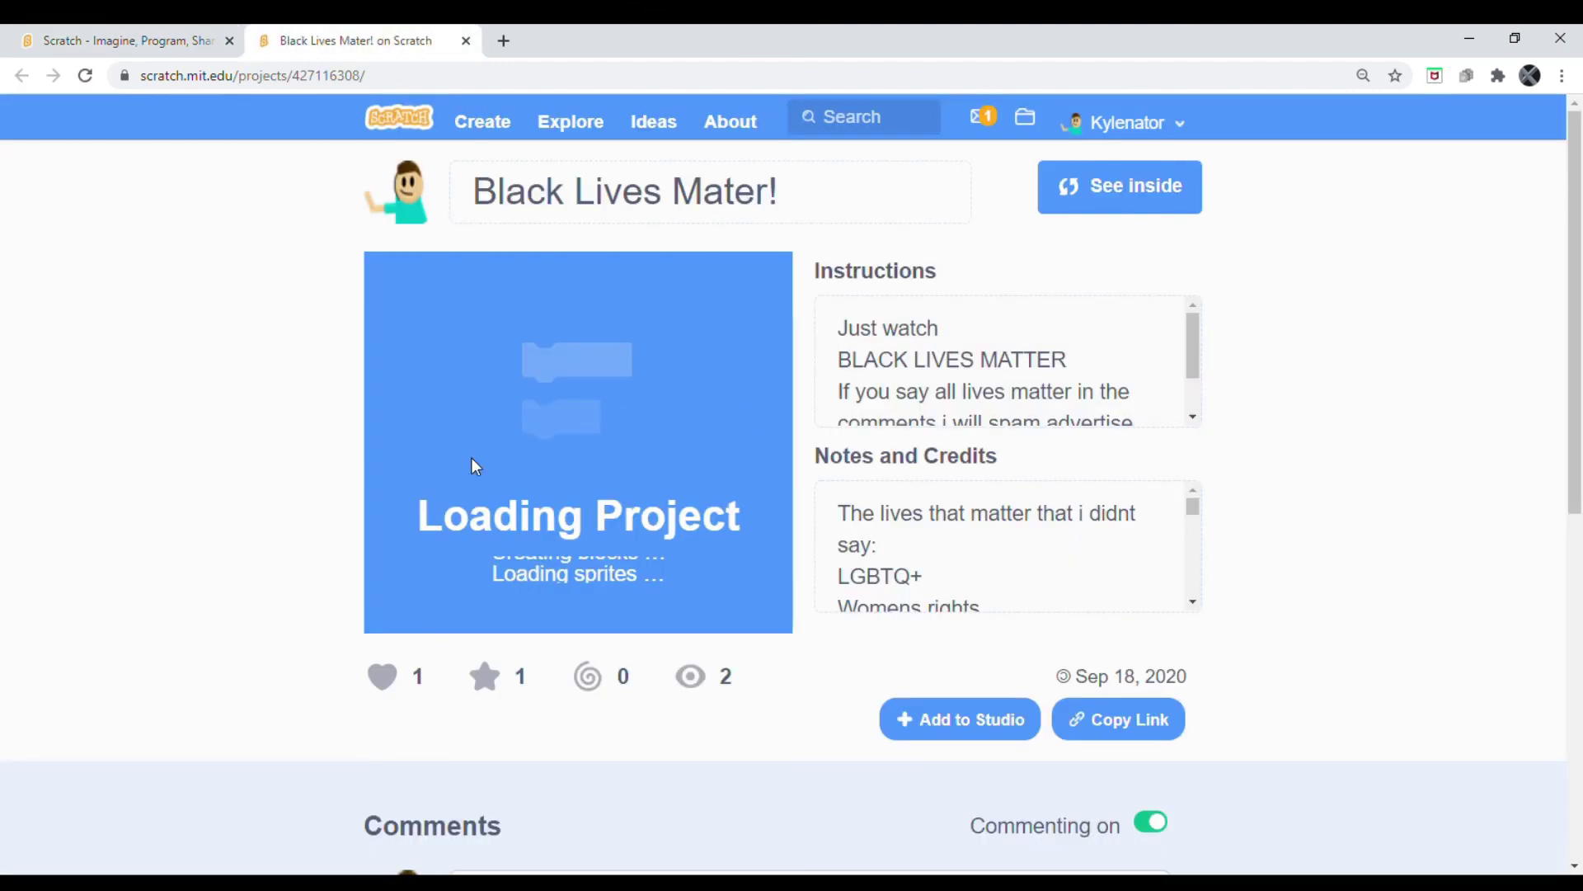
- Play the "Black Lives Mater!" project to view its character, and return to the start of the My Stuff list
click(620, 460)
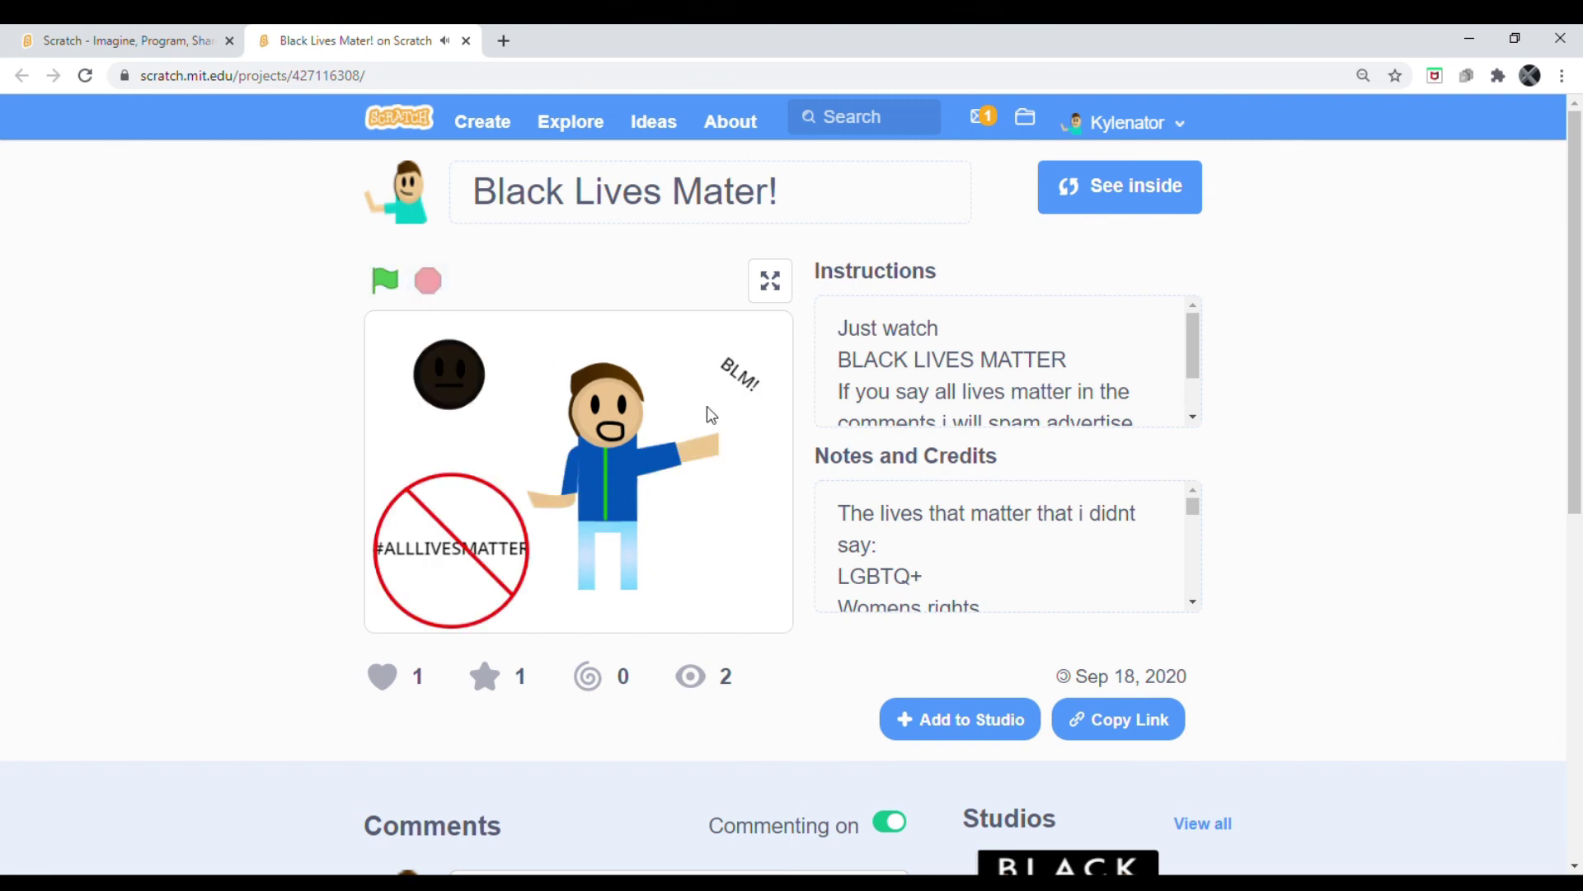
click(385, 280)
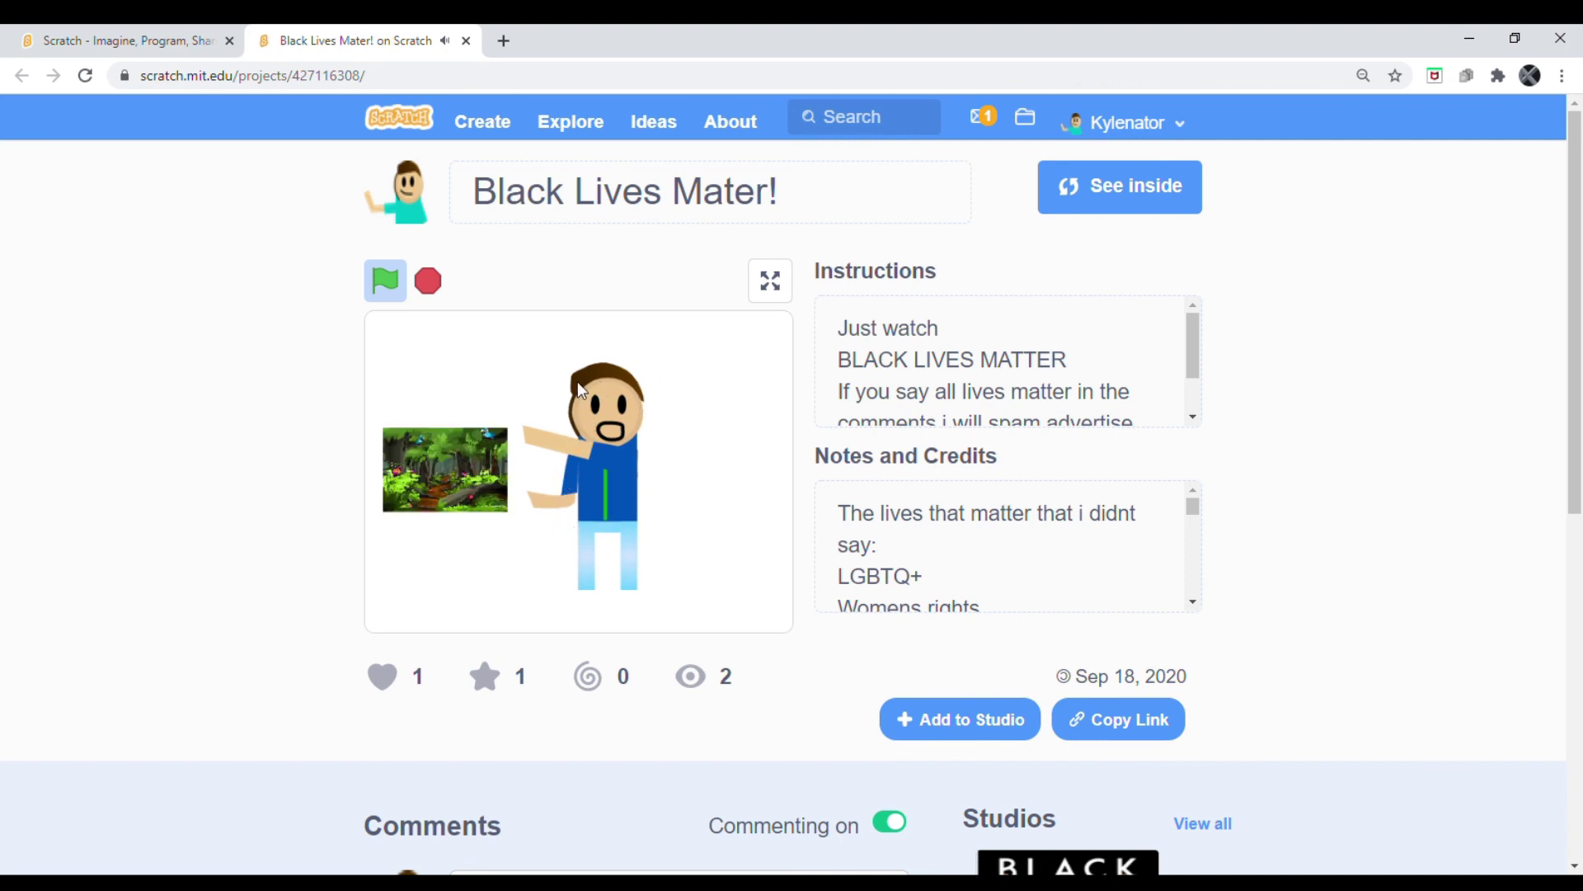
click(428, 281)
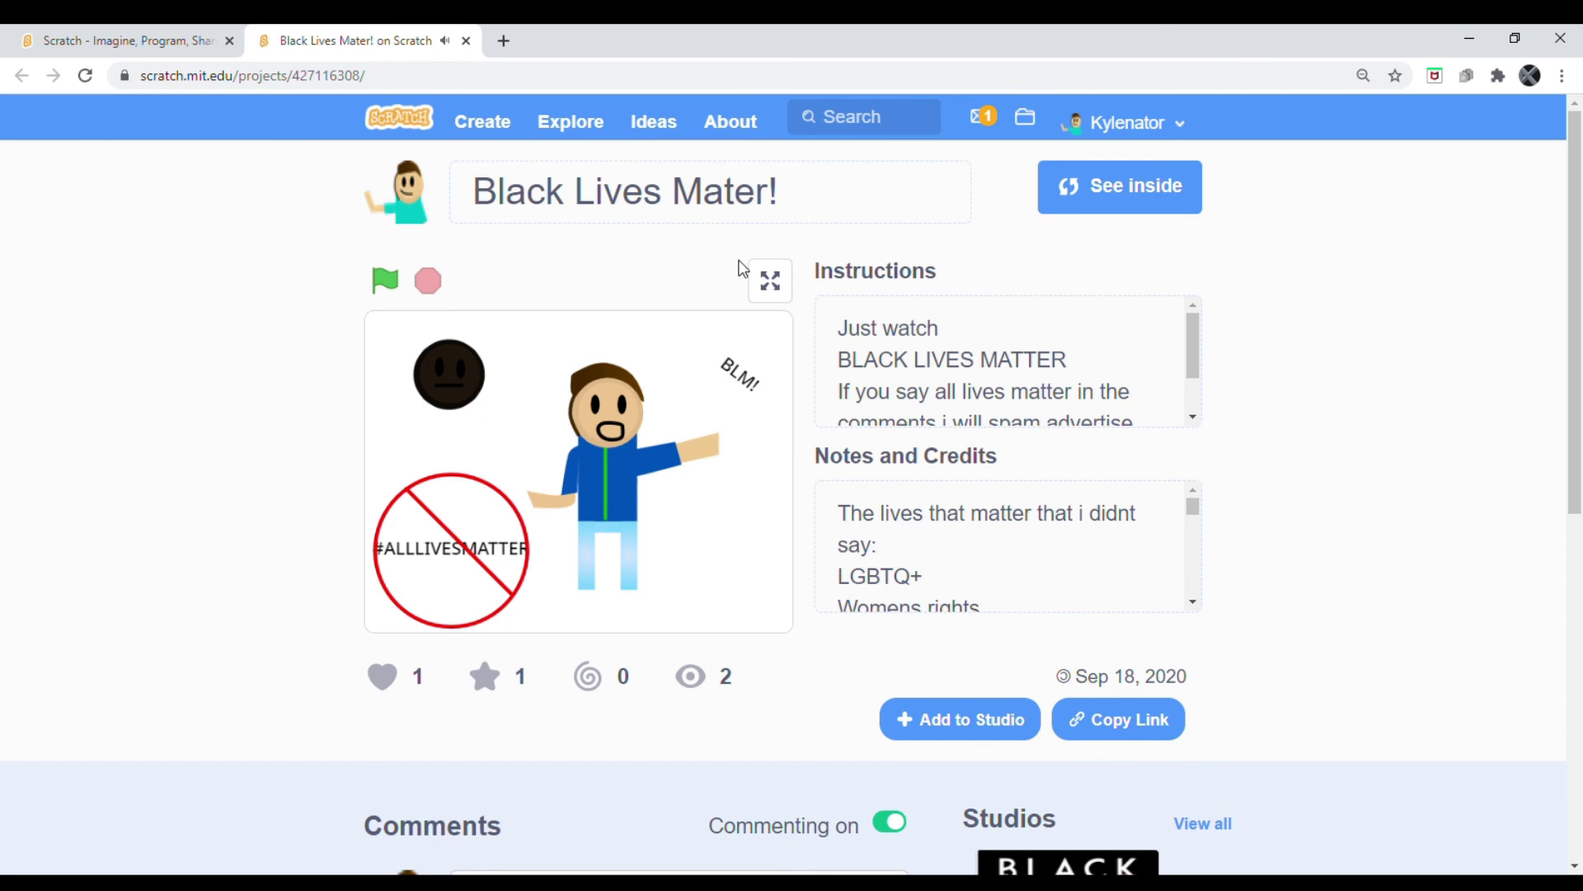
click(467, 42)
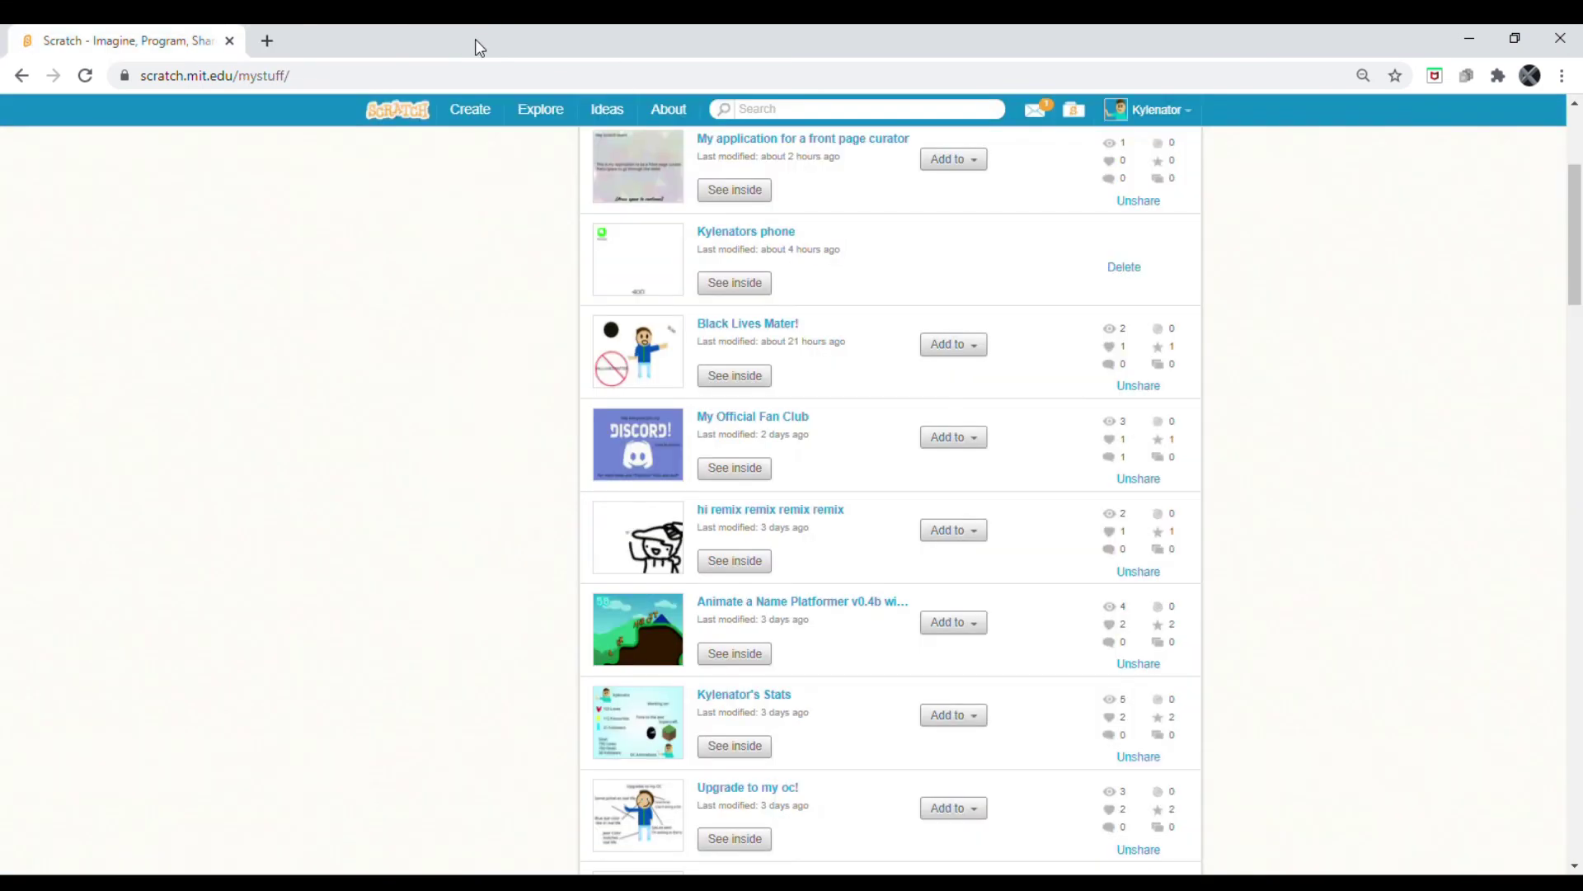
scroll(940, 247, up, 4)
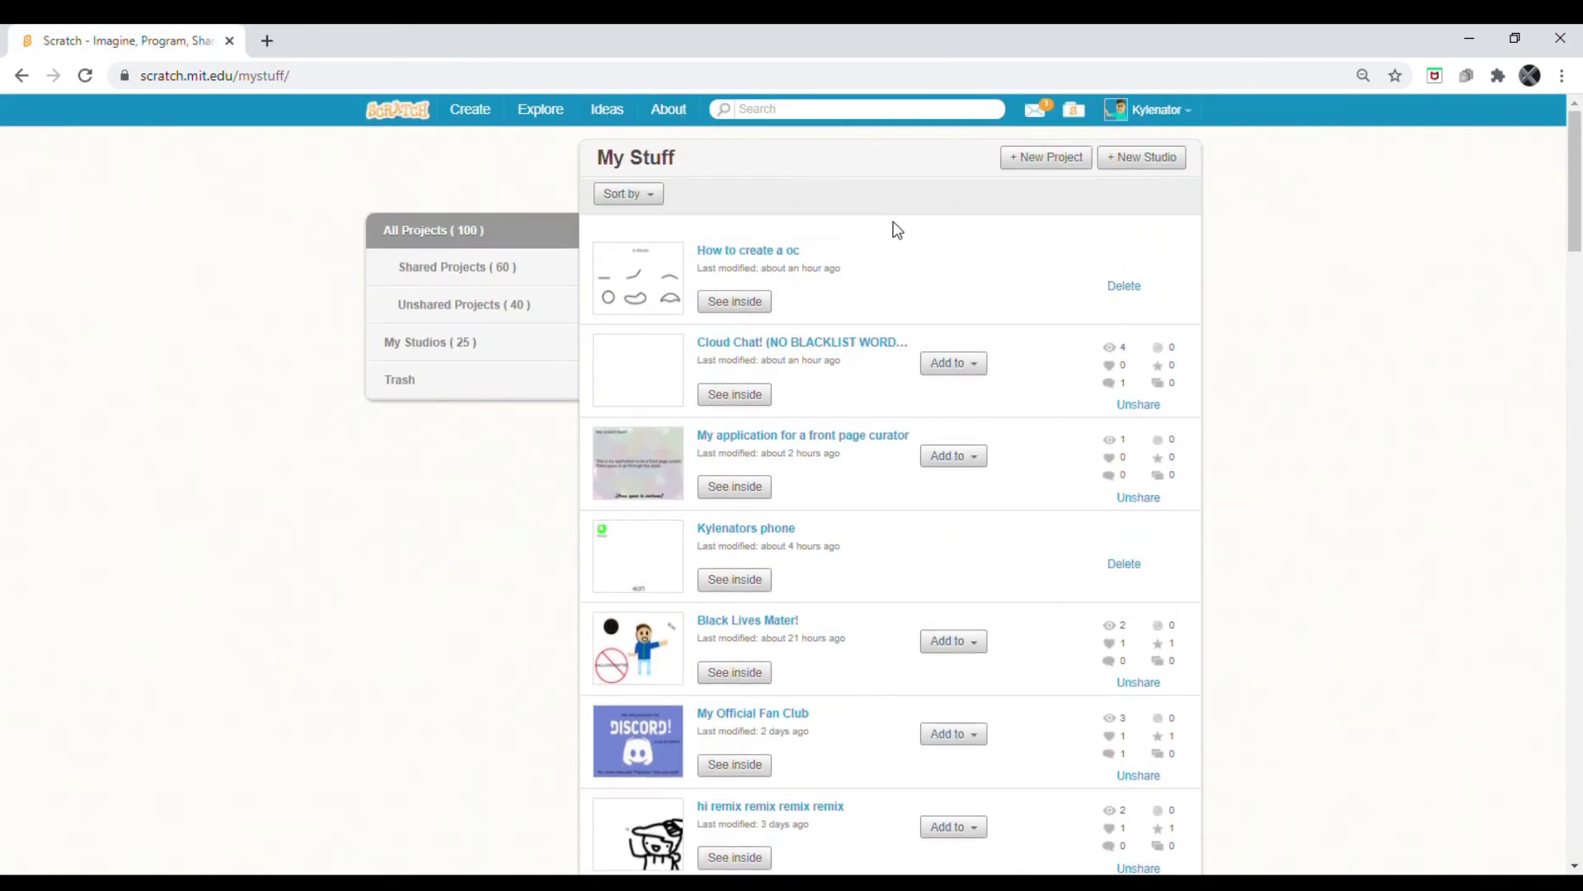